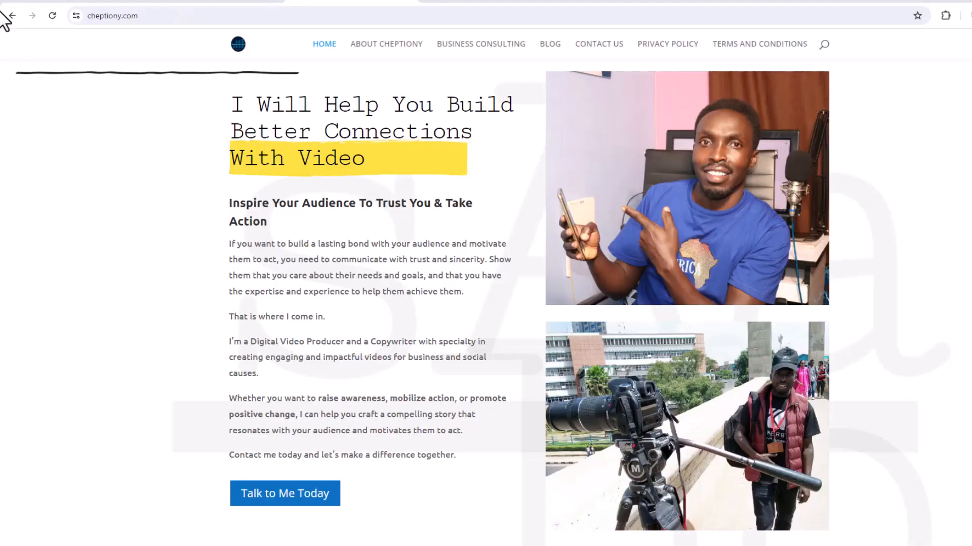
{"action": "scroll", "coordinate": [457, 275], "scroll_direction": "down", "scroll_amount": 5}
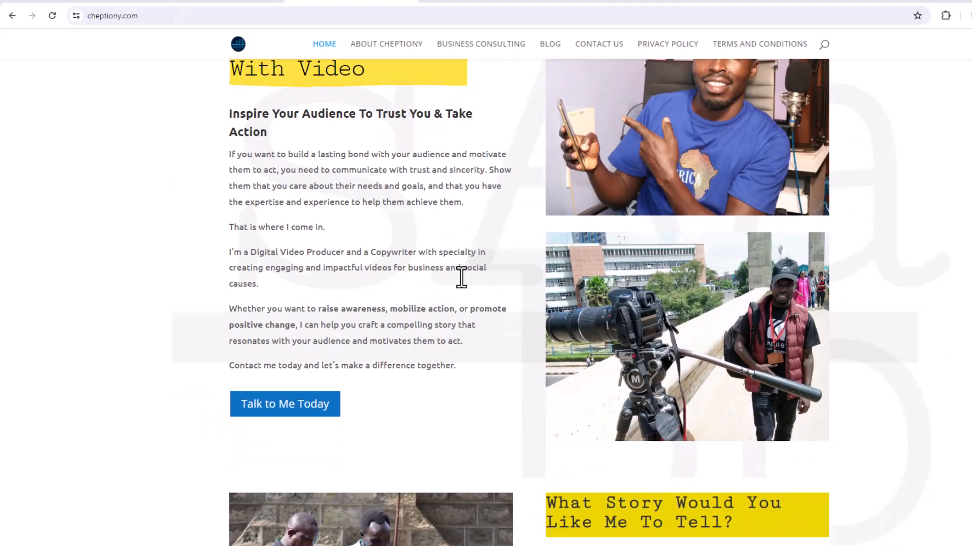
{"action": "scroll", "coordinate": [461, 278], "scroll_direction": "down", "scroll_amount": 5}
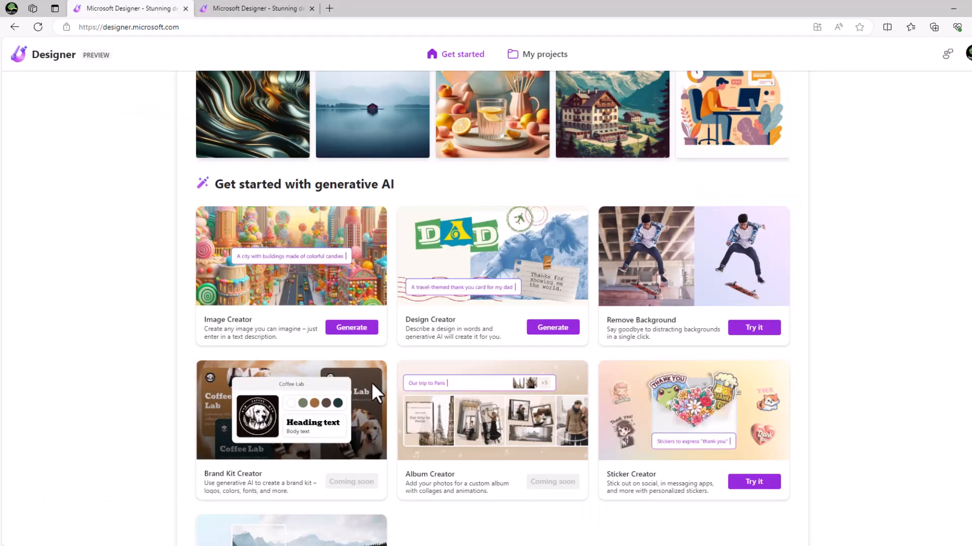
Open the Design Creator from the generative AI tools on the Designer start page.
{"action": "scroll", "coordinate": [575, 427], "scroll_direction": "down", "scroll_amount": 1}
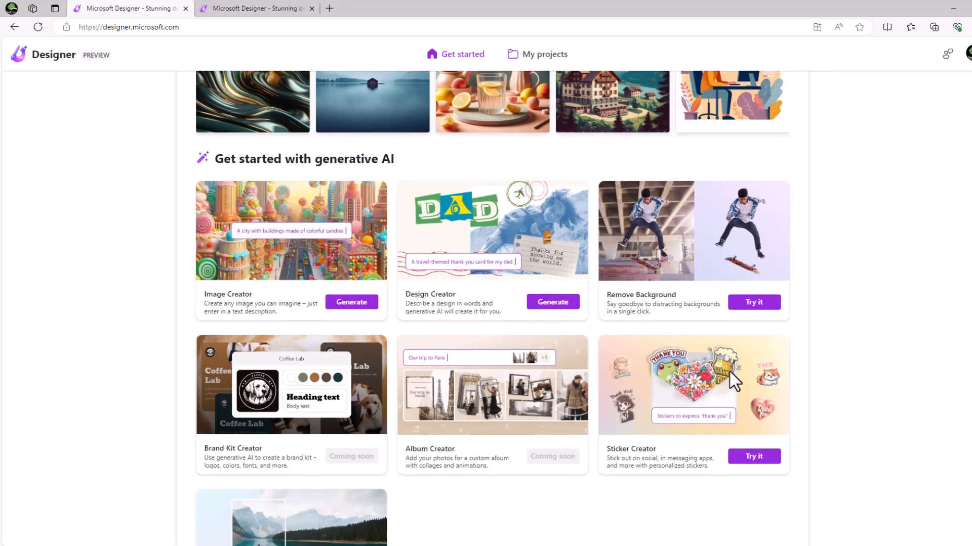
{"action": "scroll", "coordinate": [577, 471], "scroll_direction": "down", "scroll_amount": 10}
{"action": "scroll", "coordinate": [577, 470], "scroll_direction": "up", "scroll_amount": 3}
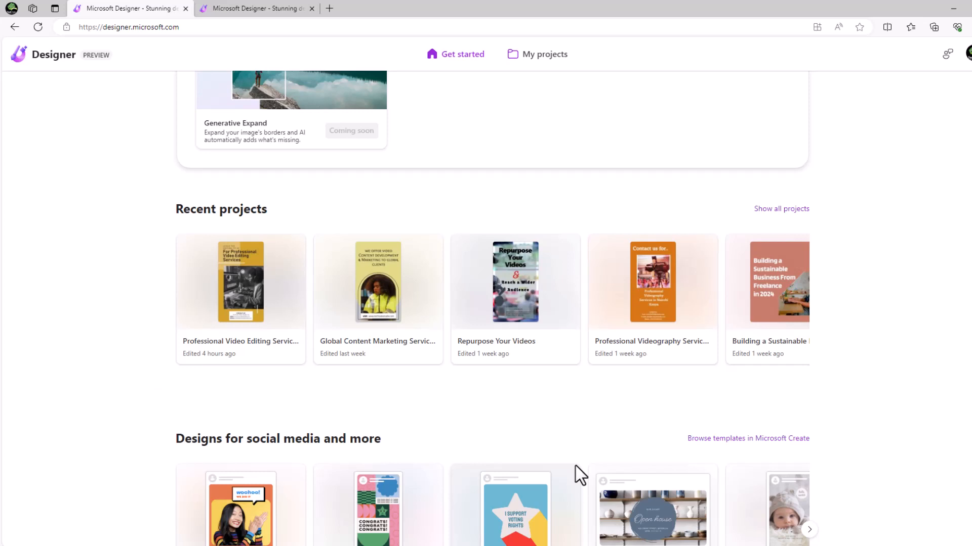
{"action": "scroll", "coordinate": [575, 466], "scroll_direction": "up", "scroll_amount": 3}
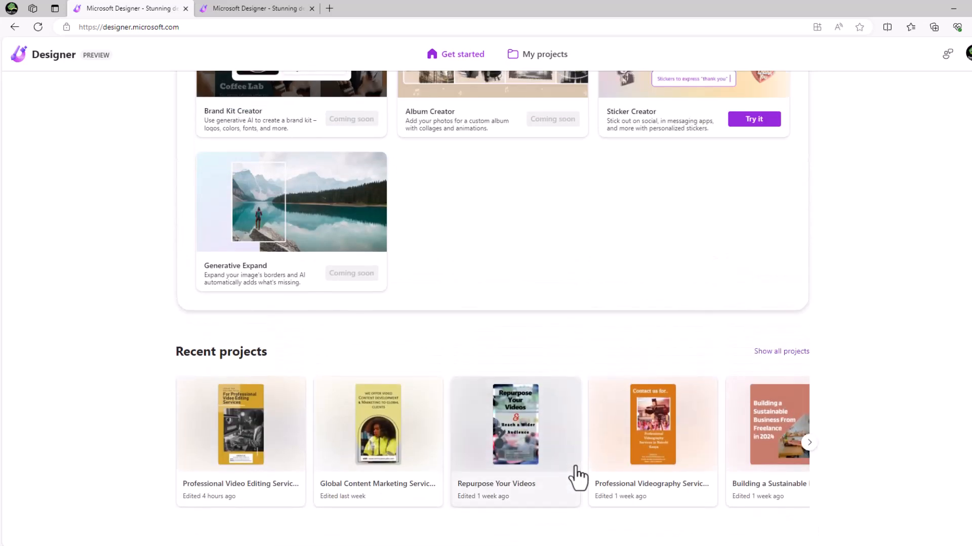
{"action": "scroll", "coordinate": [577, 477], "scroll_direction": "up", "scroll_amount": 6}
{"action": "scroll", "coordinate": [575, 471], "scroll_direction": "down", "scroll_amount": 2}
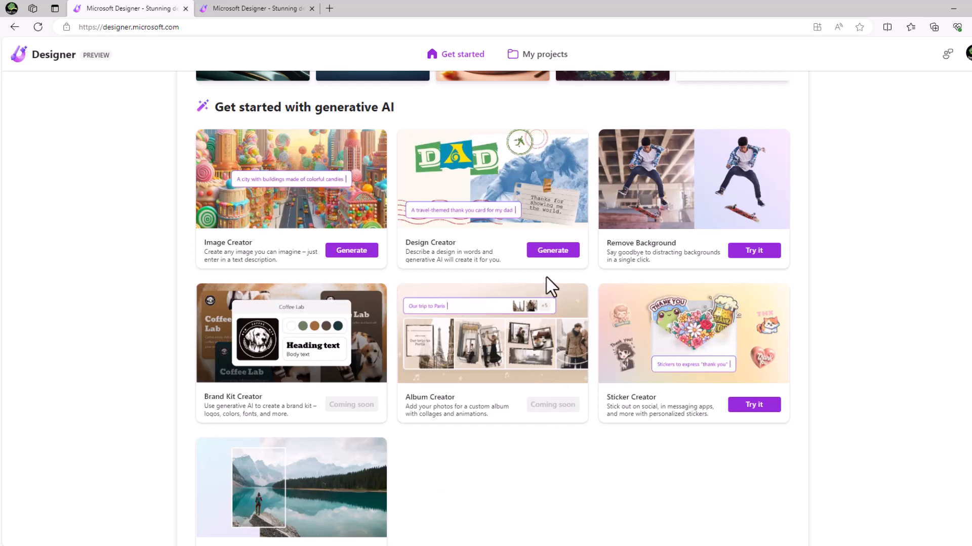
{"action": "left_click", "coordinate": [554, 251]}
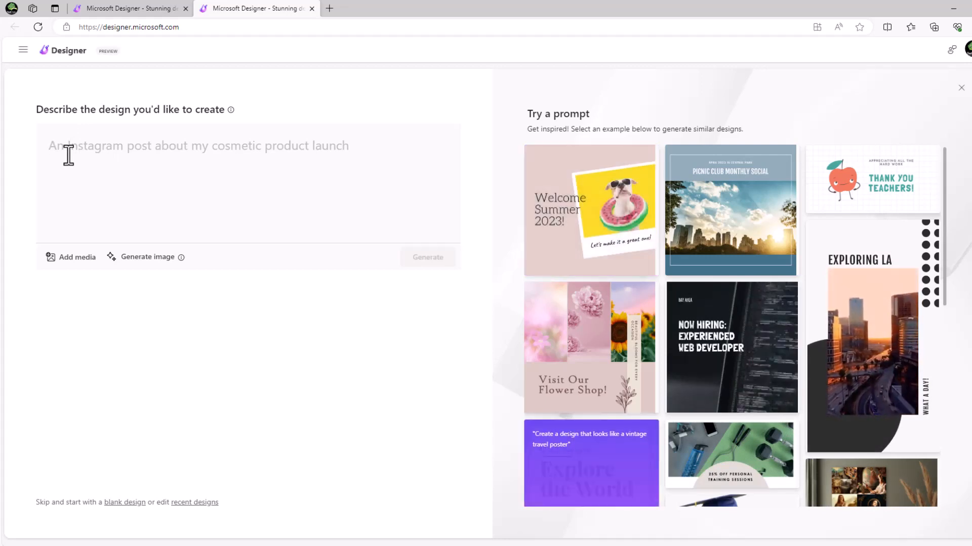
Describe the design as "Design a social media post to market my content creation service. Use blue and white colors.".
{"action": "type", "text": "Design a soci"}
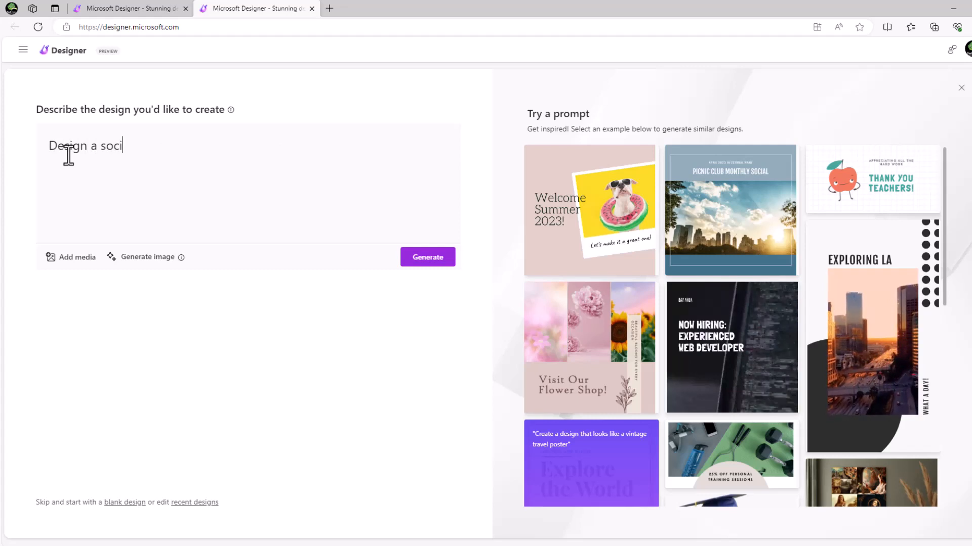
{"action": "type", "text": "la me"}
{"action": "key", "text": "BackSpace"}
{"action": "key", "text": "BackSpace"}
{"action": "key", "text": "BackSpace"}
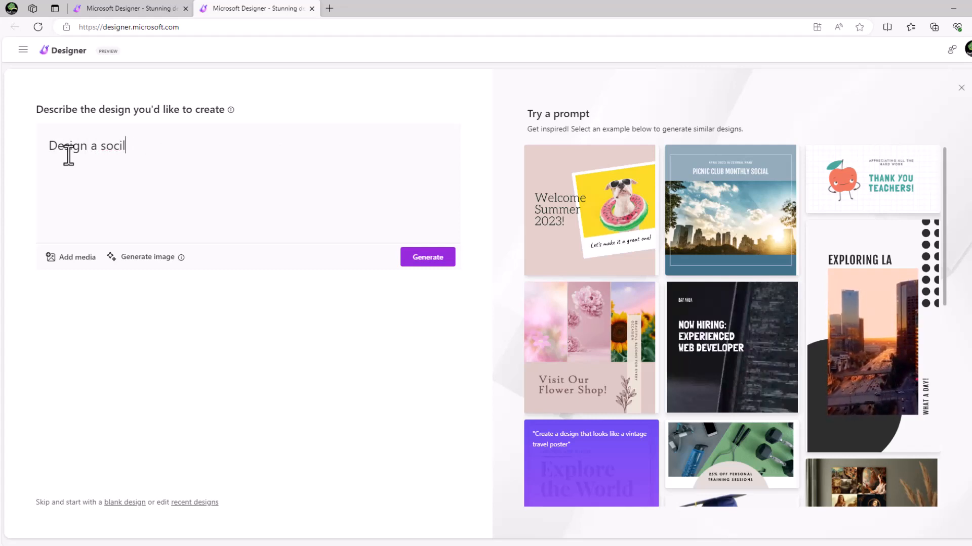
{"action": "type", "text": "al medi"}
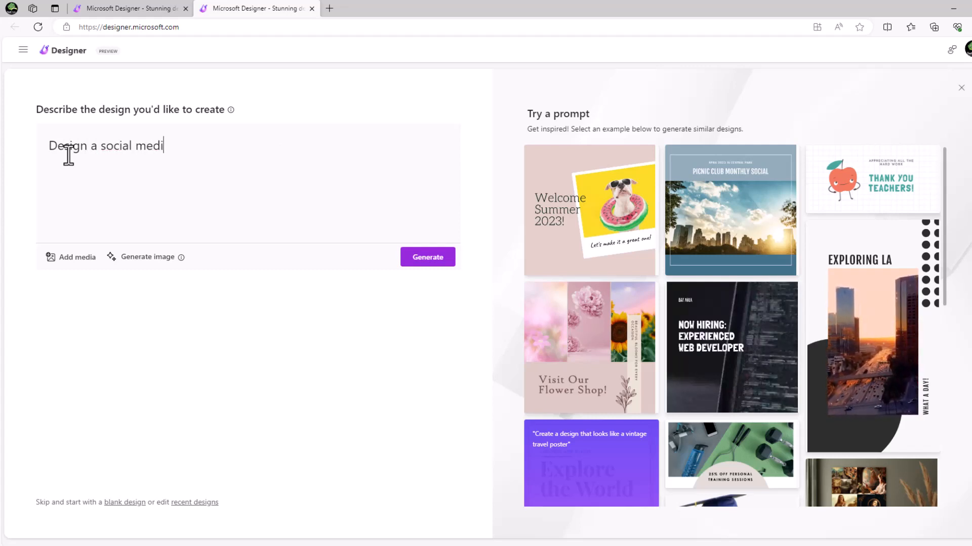
{"action": "type", "text": "a post f"}
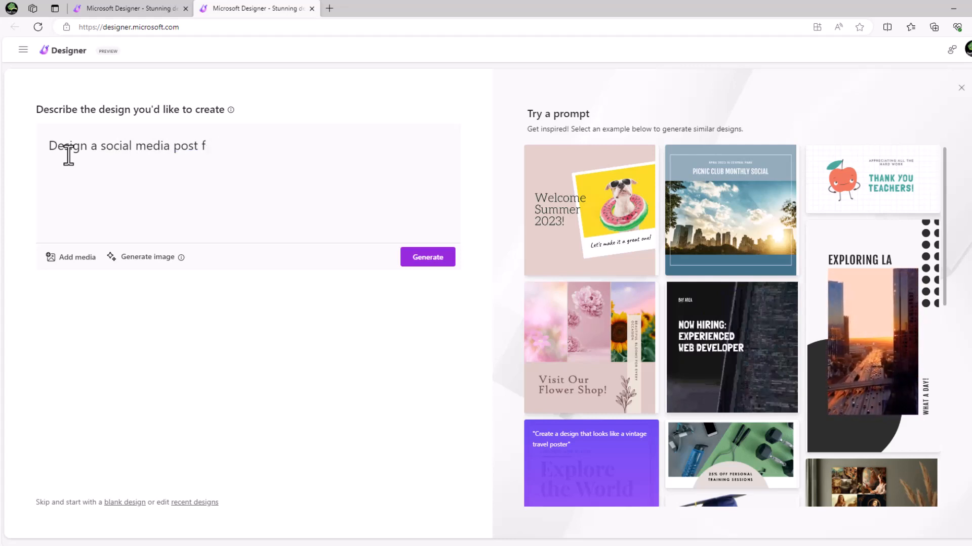
{"action": "key", "text": "BackSpace"}
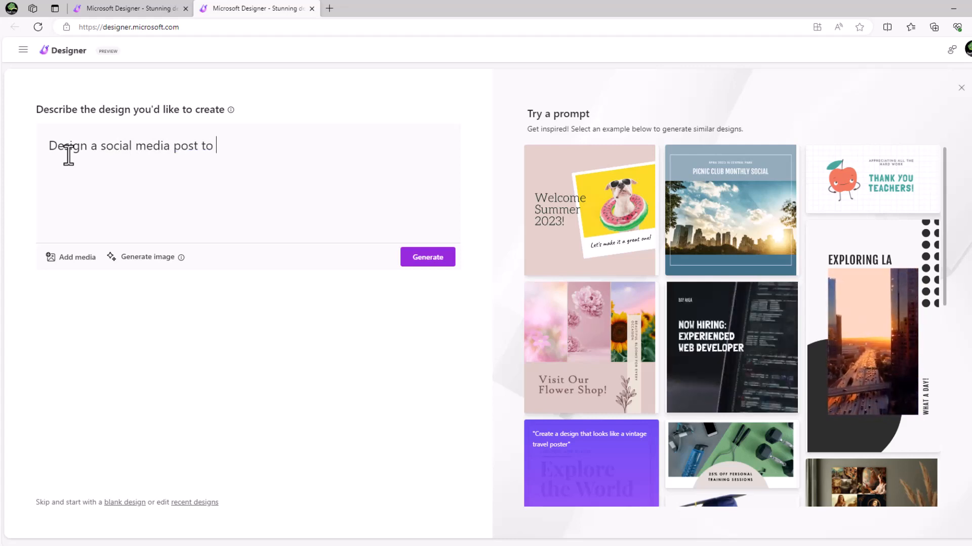
{"action": "type", "text": "to market my "}
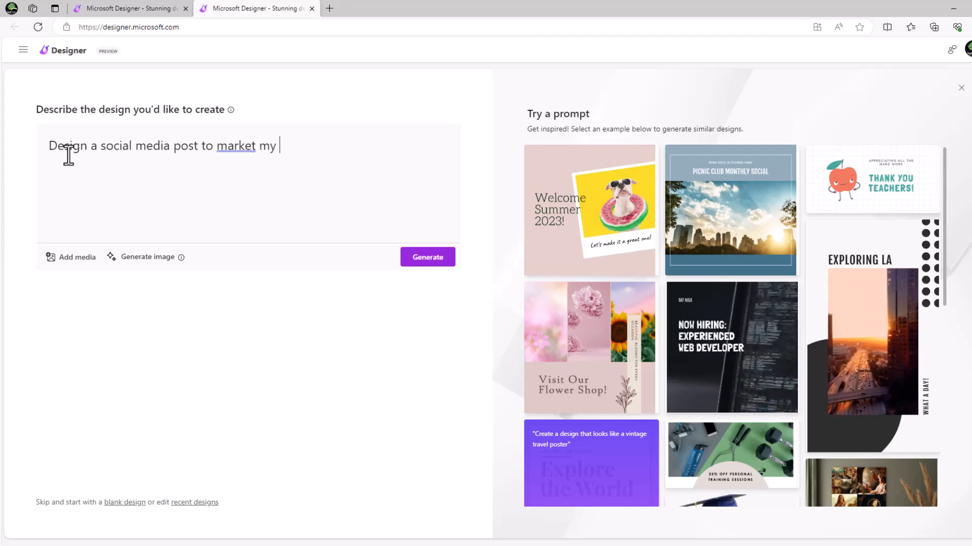
{"action": "type", "text": "video c"}
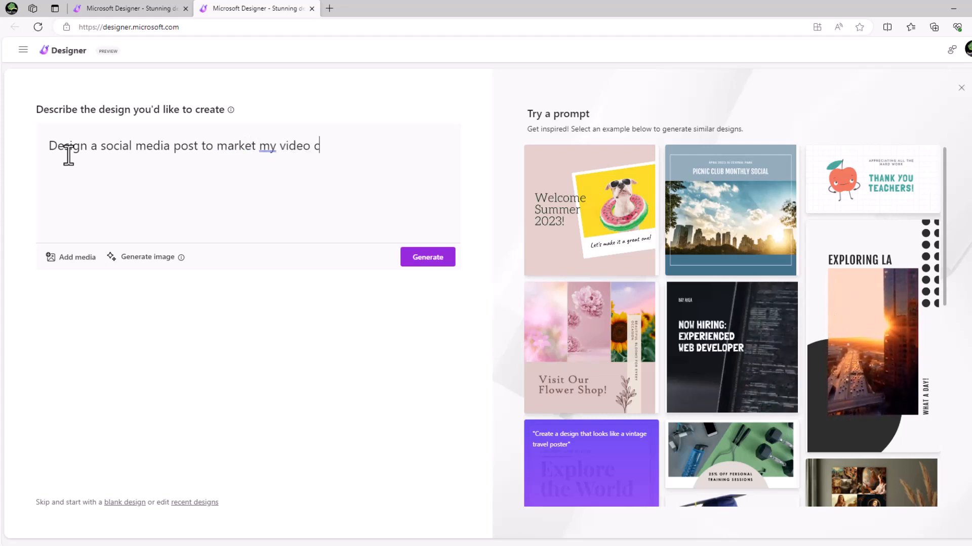
{"action": "key", "text": "BackSpace"}
{"action": "key", "text": "BackSpace"}
{"action": "key", "text": "BackSpace"}
{"action": "key", "text": "BackSpace"}
{"action": "key", "text": "BackSpace"}
{"action": "key", "text": "BackSpace"}
{"action": "key", "text": "BackSpace"}
{"action": "type", "text": "co"}
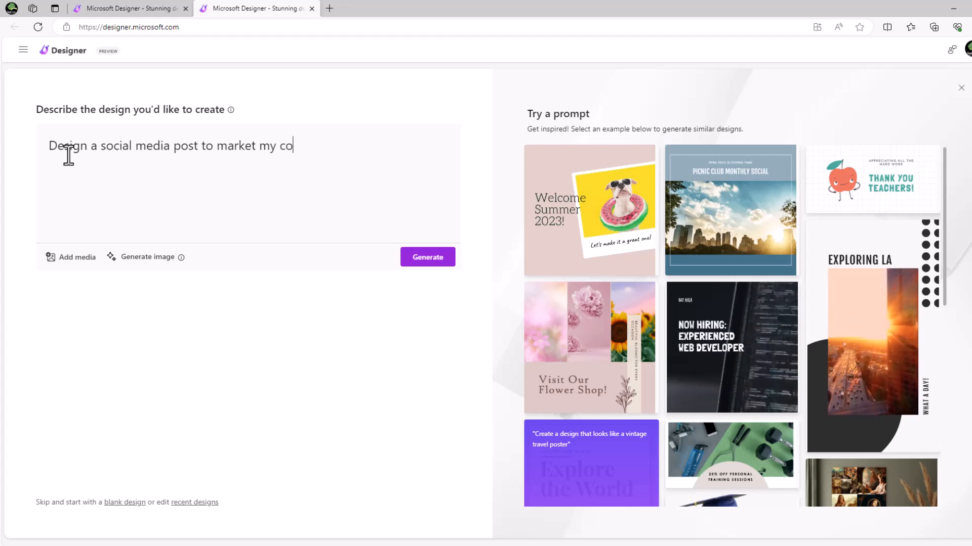
{"action": "type", "text": "ntent crea"}
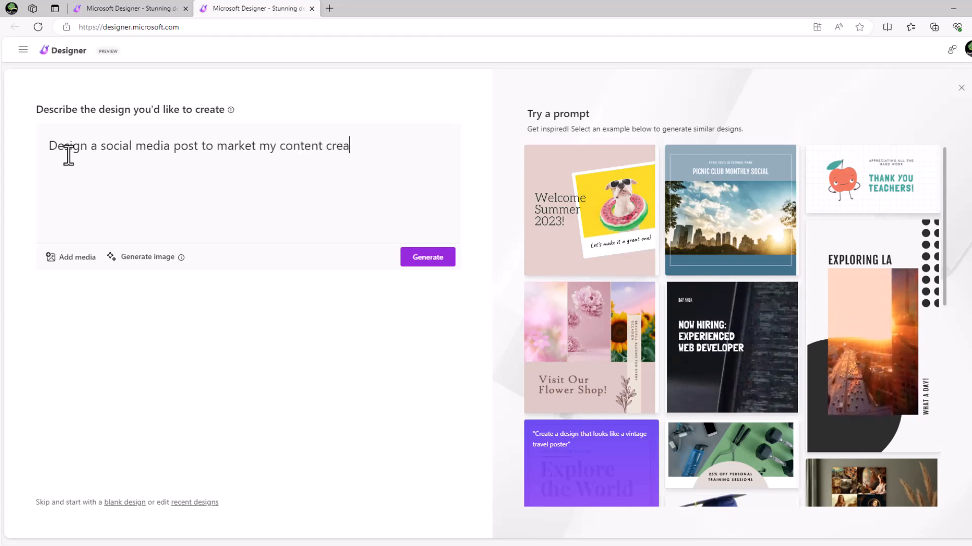
{"action": "type", "text": "tion service."}
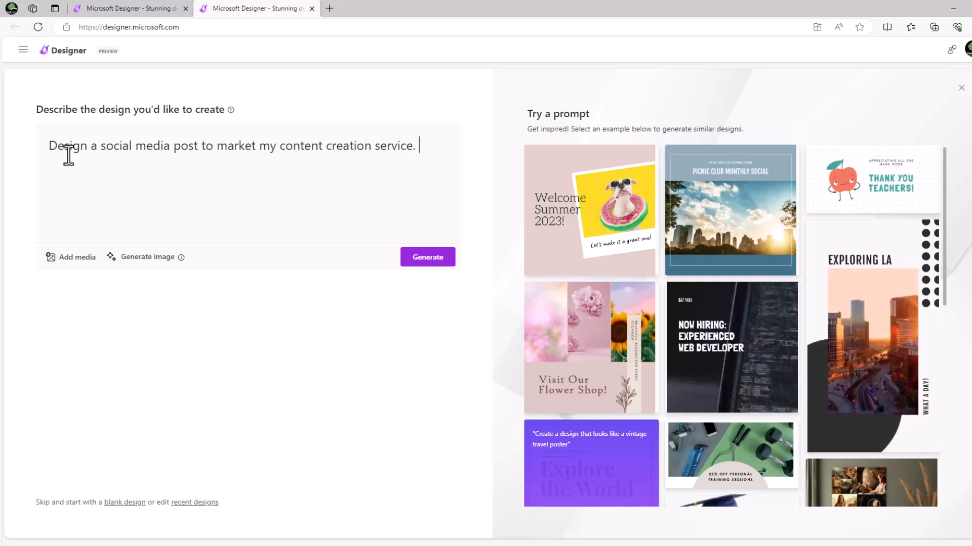
{"action": "type", "text": " Use blue and wh"}
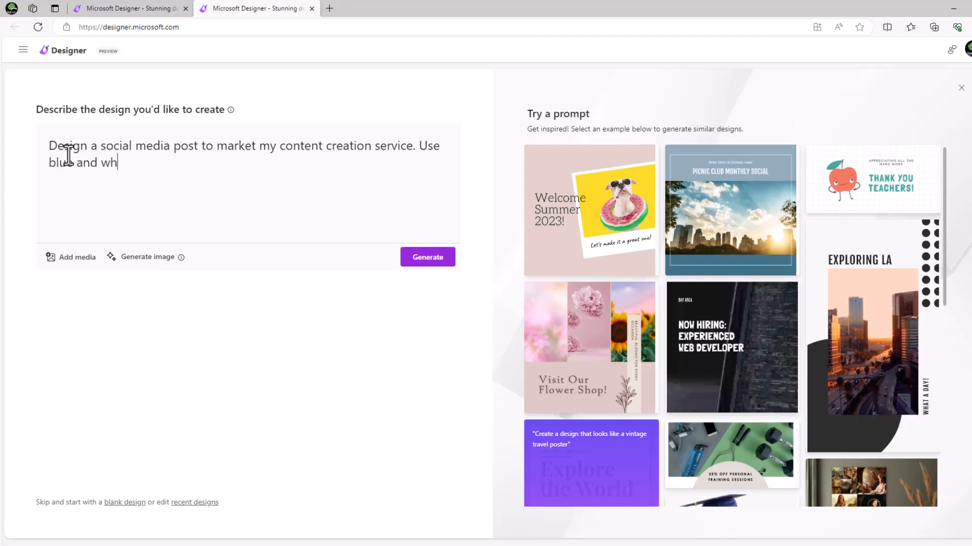
{"action": "type", "text": "ite colors."}
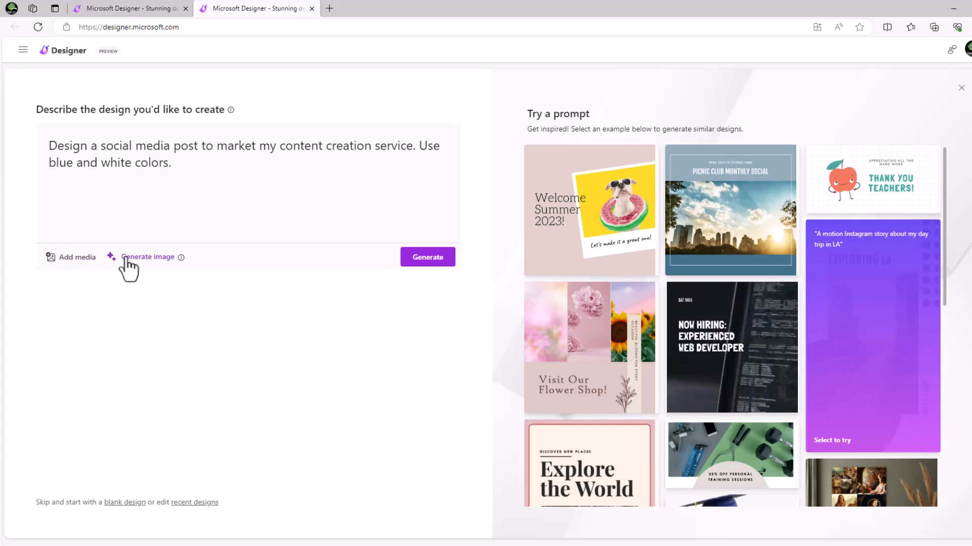
Generate an image from the description "laptop" and add the second result, the patterned open laptop, to the design prompt.
{"action": "left_click", "coordinate": [145, 258]}
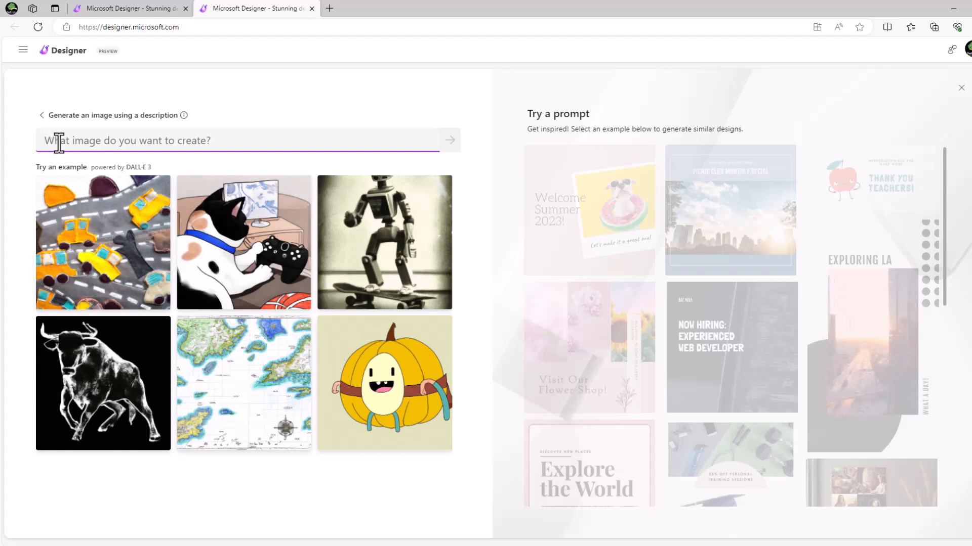
{"action": "type", "text": "I"}
{"action": "type", "text": "ap"}
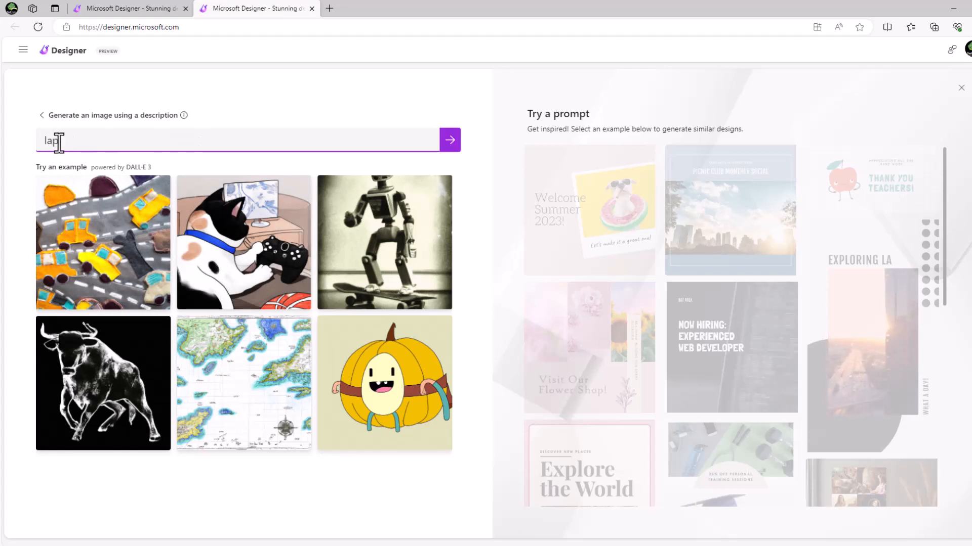
{"action": "type", "text": "top"}
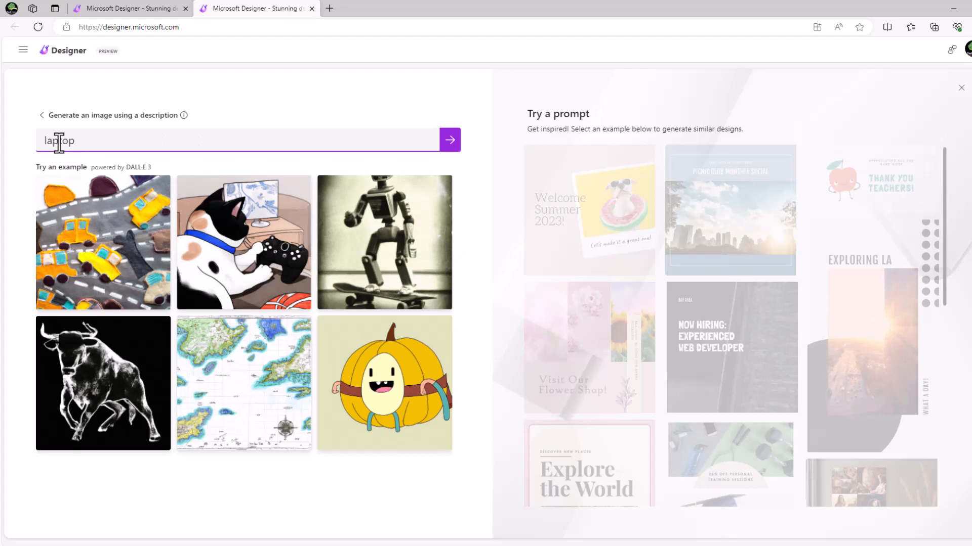
{"action": "key", "text": "Return"}
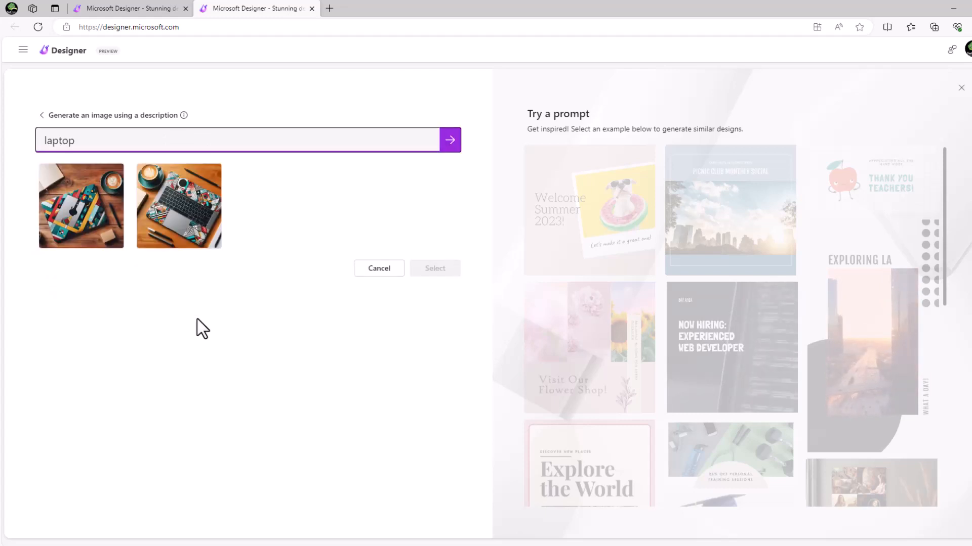
{"action": "left_click", "coordinate": [192, 233]}
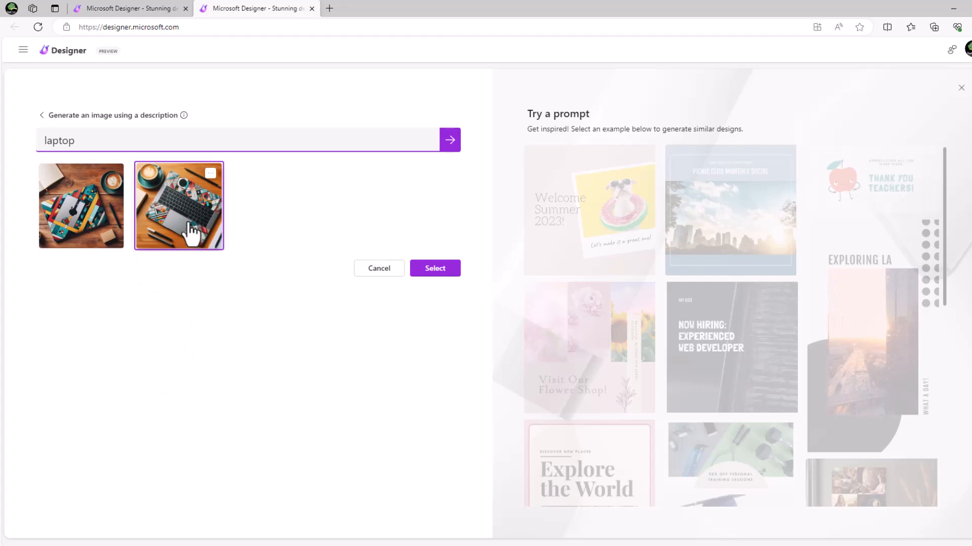
{"action": "left_click", "coordinate": [447, 270]}
{"action": "mouse_move", "coordinate": [84, 196]}
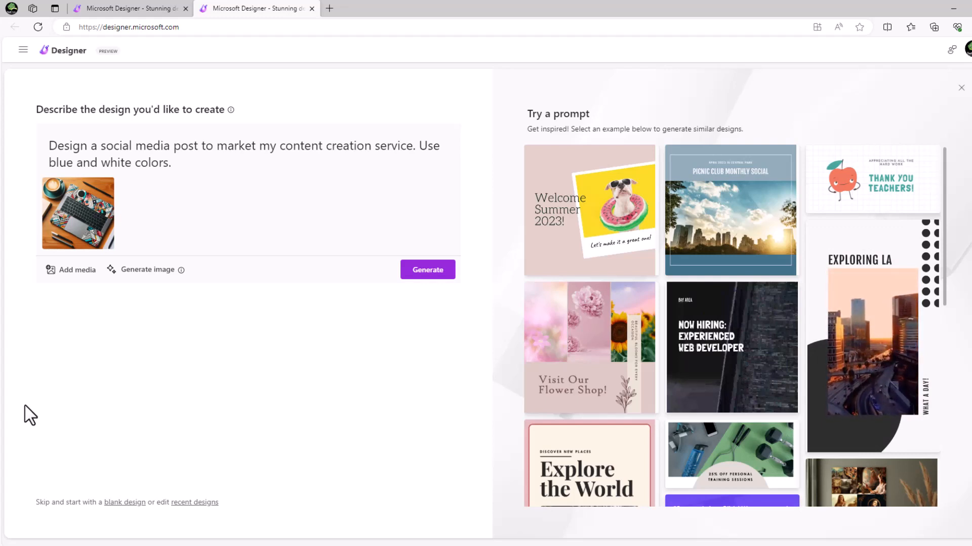
Generate designs from the prompt and image, and open the film-strip "Boost Your Content Creation" design for customization.
{"action": "left_click", "coordinate": [423, 273]}
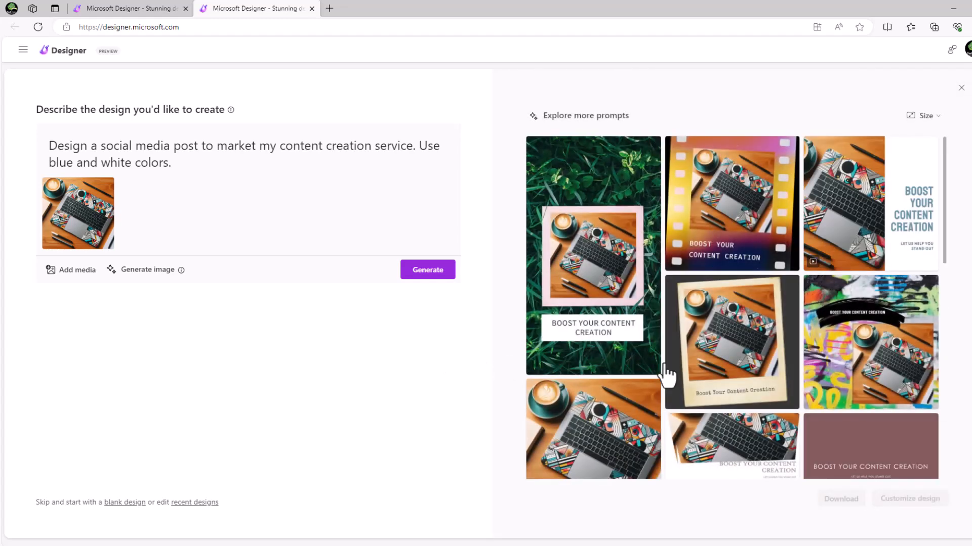
{"action": "scroll", "coordinate": [678, 354], "scroll_direction": "down", "scroll_amount": 5}
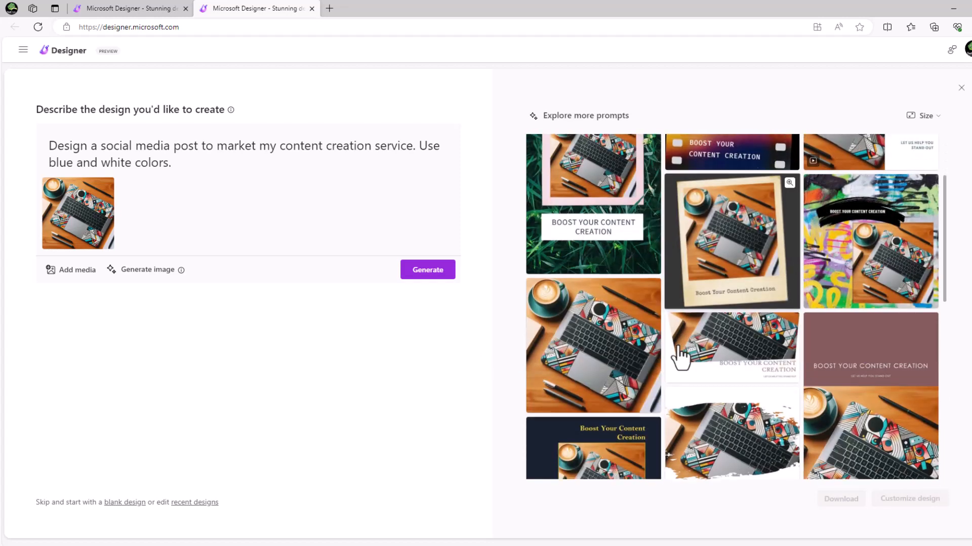
{"action": "scroll", "coordinate": [680, 358], "scroll_direction": "down", "scroll_amount": 1}
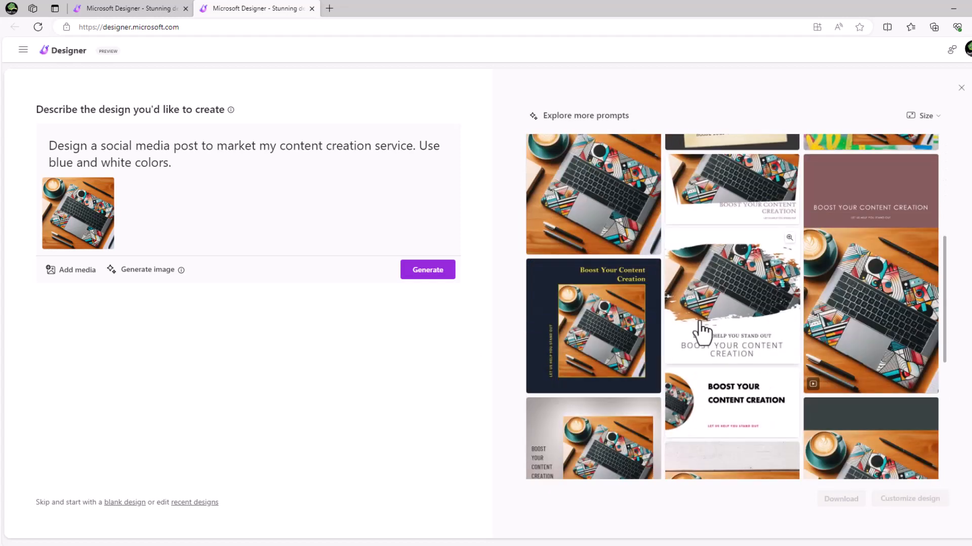
{"action": "scroll", "coordinate": [712, 423], "scroll_direction": "up", "scroll_amount": 6}
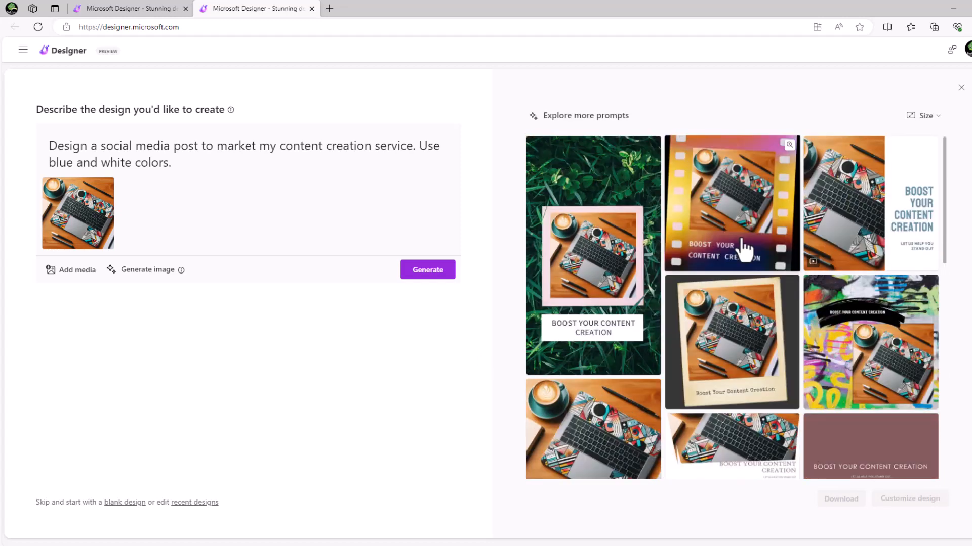
{"action": "left_click", "coordinate": [742, 243]}
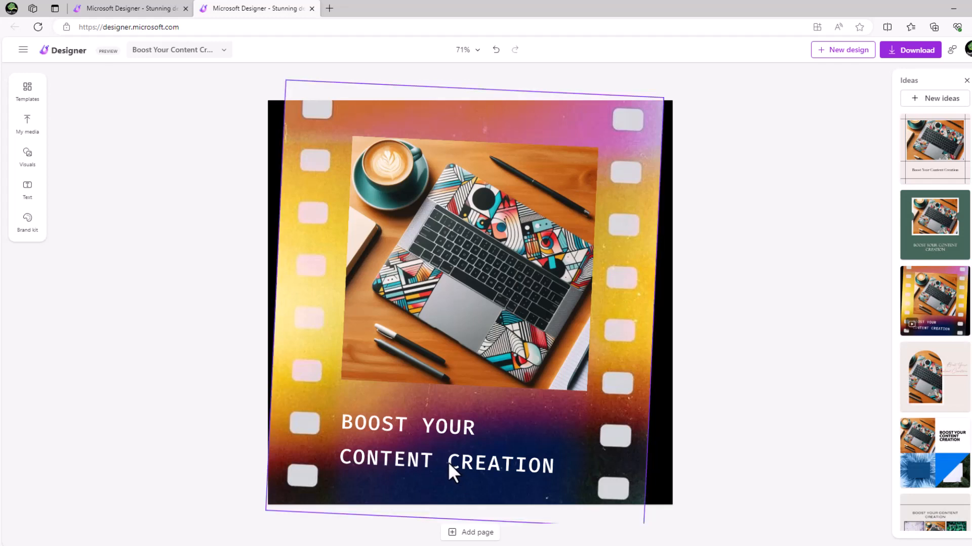
{"action": "left_click", "coordinate": [425, 425]}
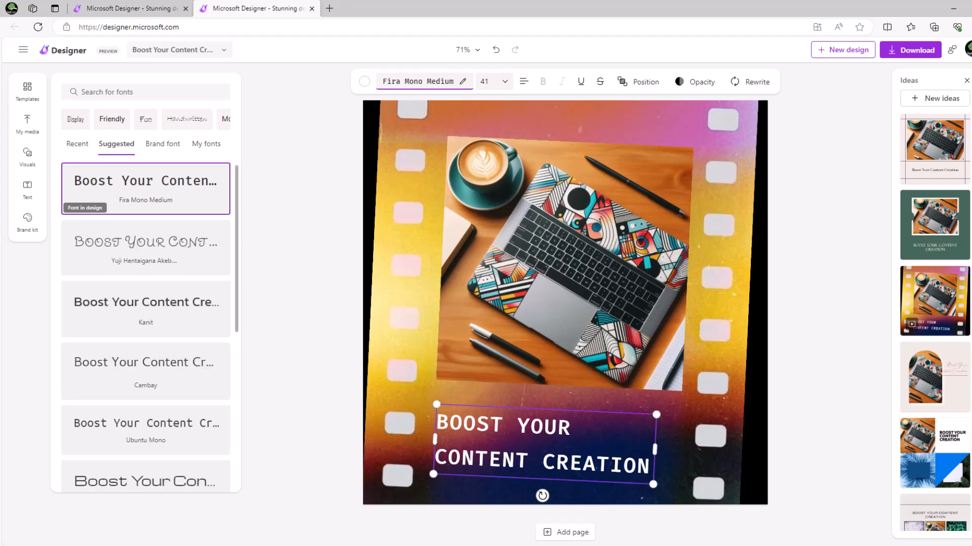
Check the Microsoft Edge process in Task Manager and return to the design in the browser.
{"action": "right_click", "coordinate": [581, 545]}
{"action": "left_click", "coordinate": [633, 514]}
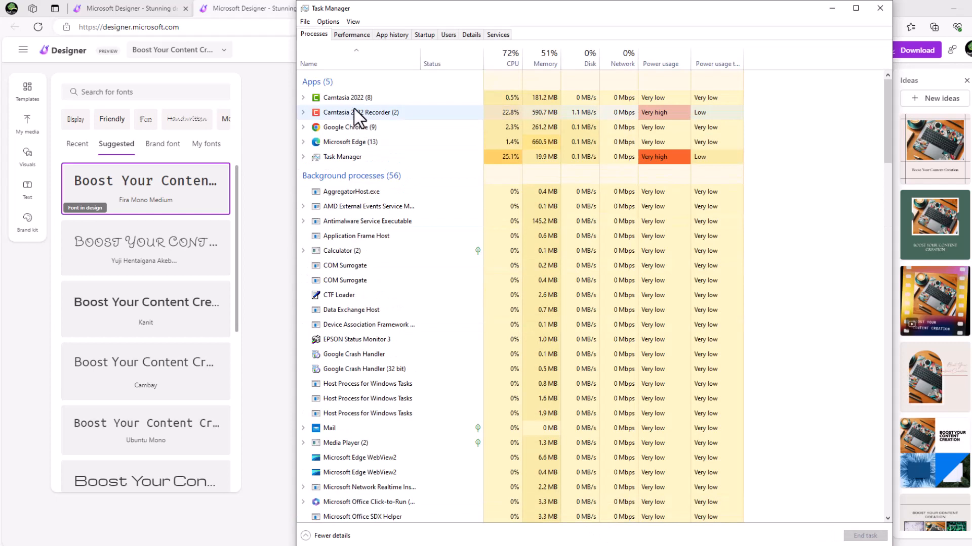
{"action": "left_click", "coordinate": [353, 142]}
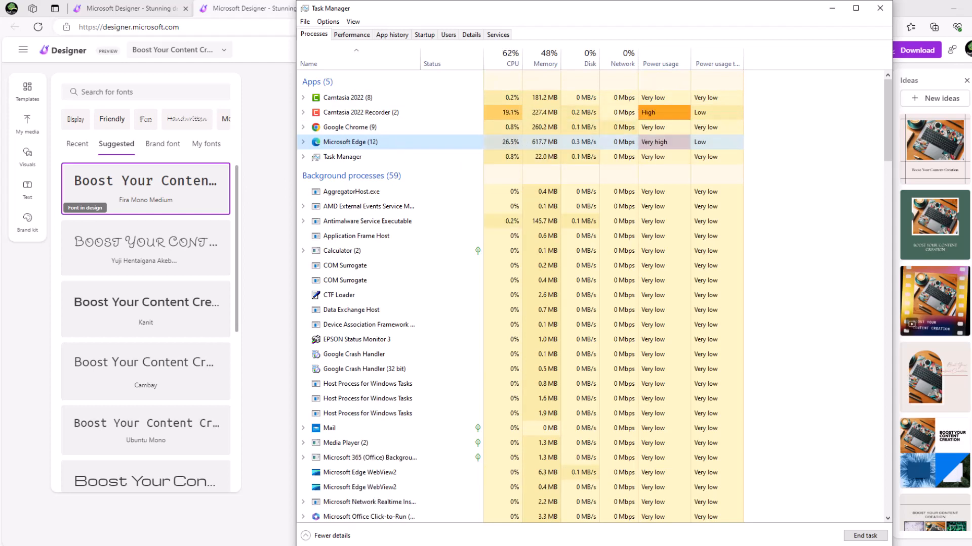
{"action": "left_click", "coordinate": [270, 233]}
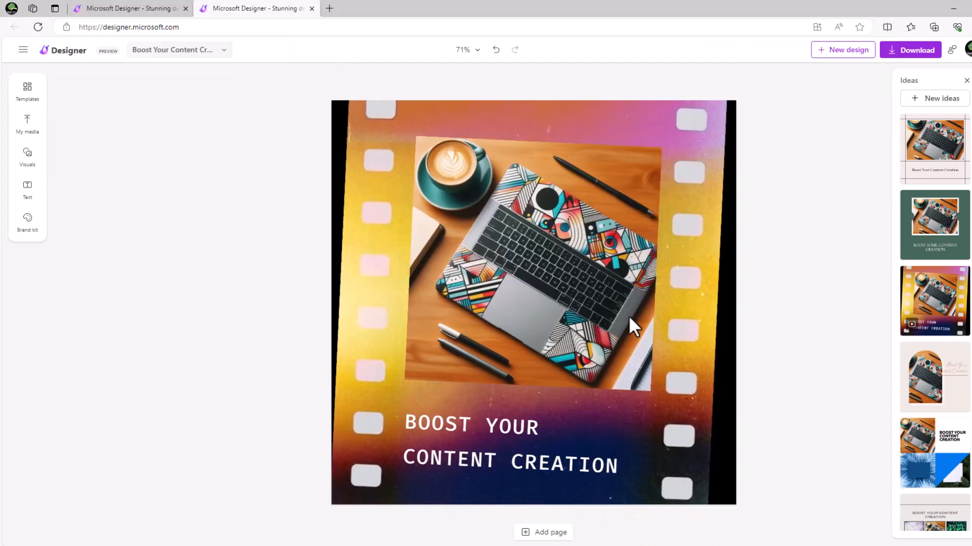
Edit the heading below the laptop picture so that it reads "Boost You Content Creation".
{"action": "left_click", "coordinate": [409, 439]}
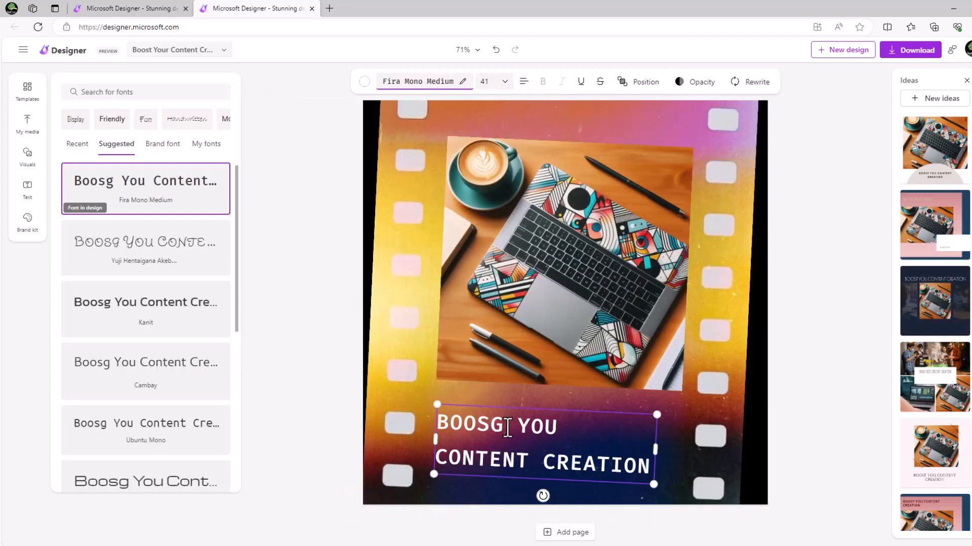
{"action": "key", "text": "BackSpace"}
{"action": "type", "text": "T"}
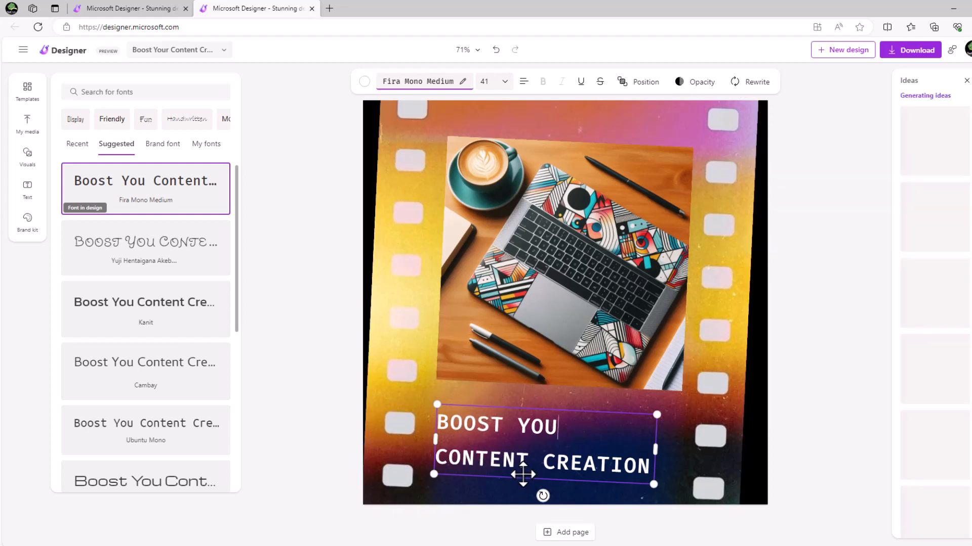
Move the heading above the laptop picture and resize it to a single line at font size 27.
{"action": "left_click_drag", "start_coordinate": [522, 476], "coordinate": [554, 158]}
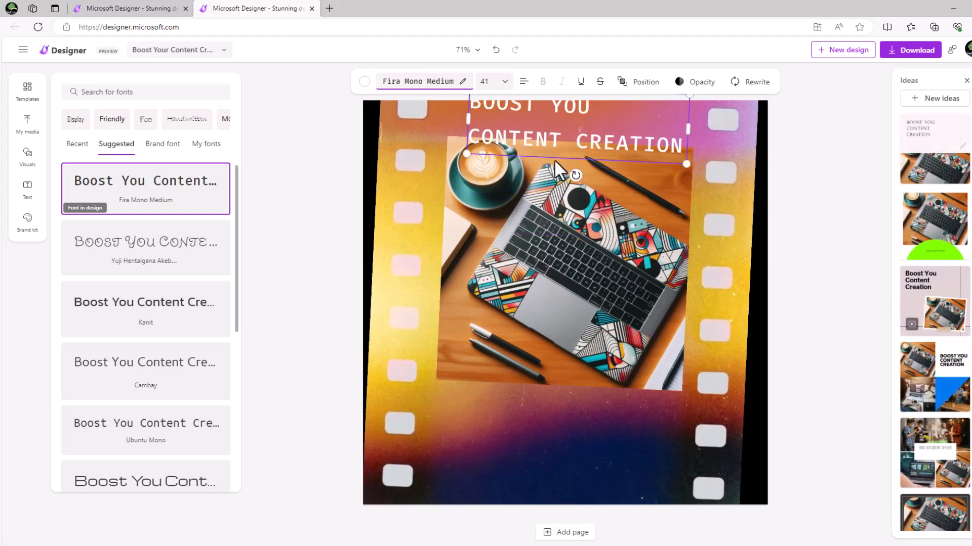
{"action": "scroll", "coordinate": [693, 171], "scroll_direction": "up", "scroll_amount": 1}
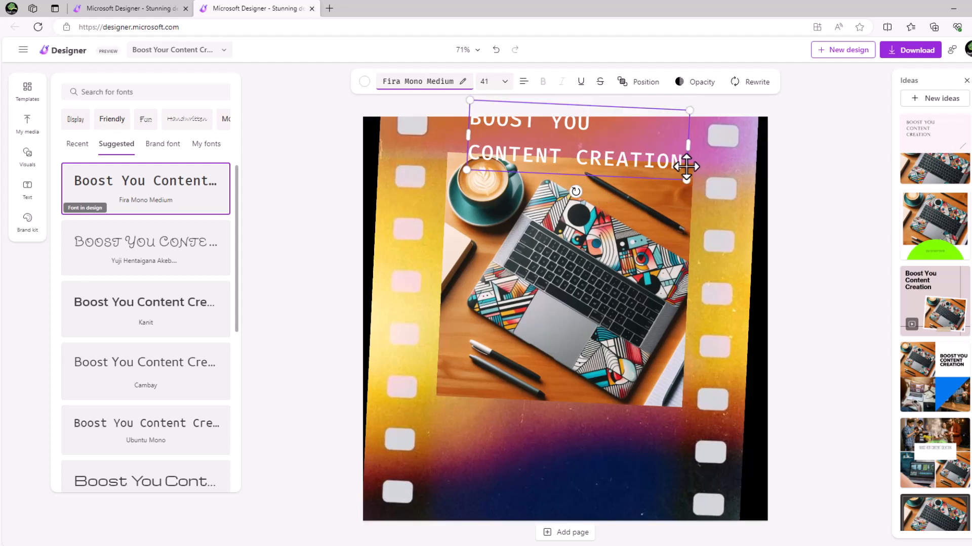
{"action": "scroll", "coordinate": [618, 133], "scroll_direction": "down", "scroll_amount": 1}
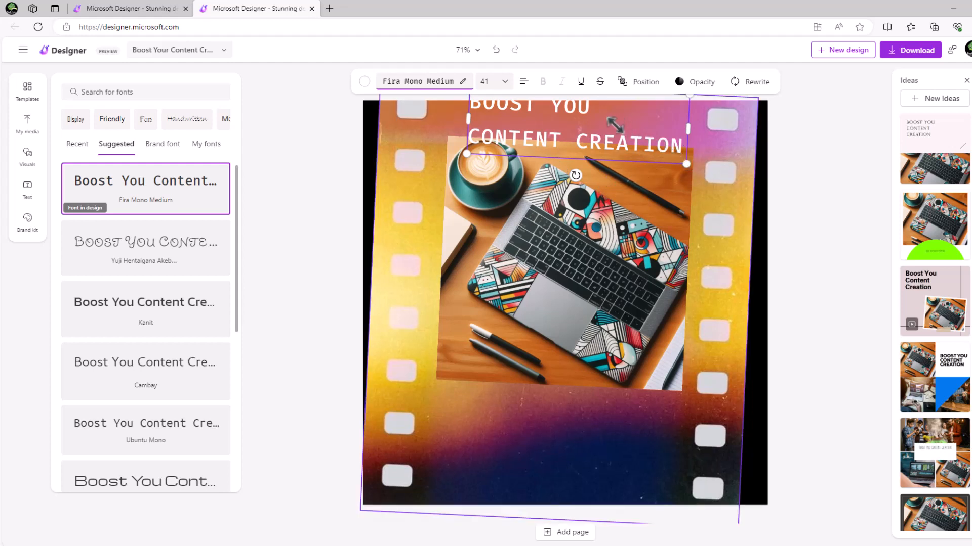
{"action": "left_click_drag", "start_coordinate": [614, 123], "coordinate": [611, 127]}
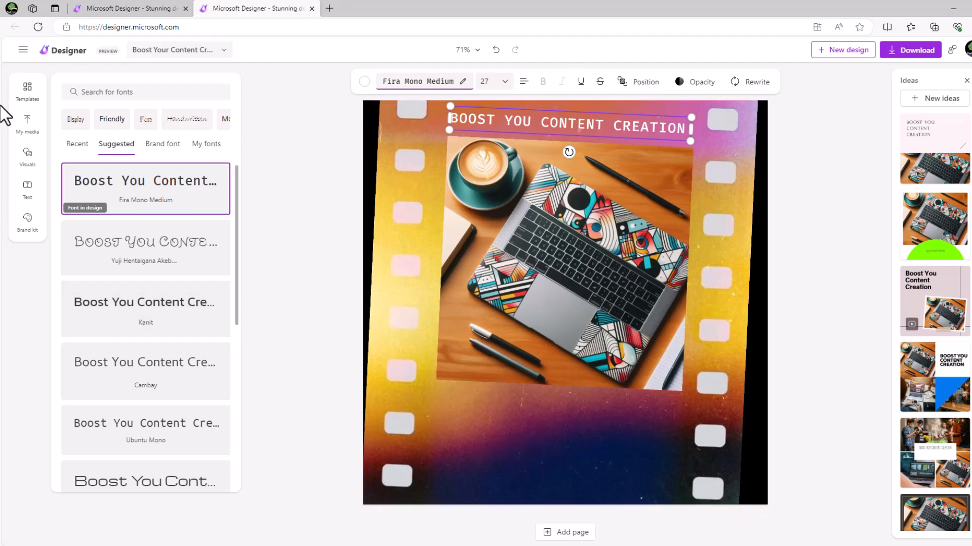
Add a subheading text box and place it on the empty area below the laptop picture.
{"action": "left_click", "coordinate": [25, 198]}
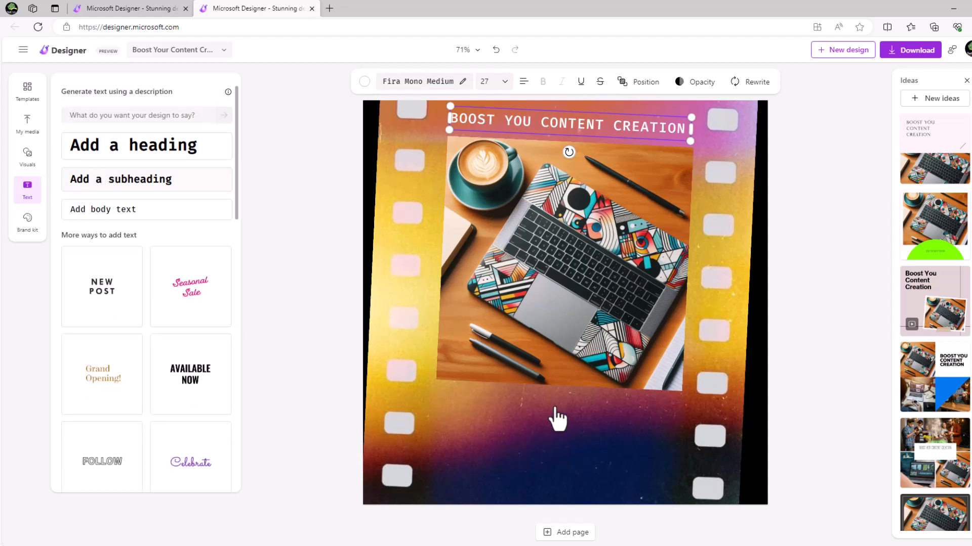
{"action": "left_click_drag", "start_coordinate": [557, 419], "coordinate": [567, 308]}
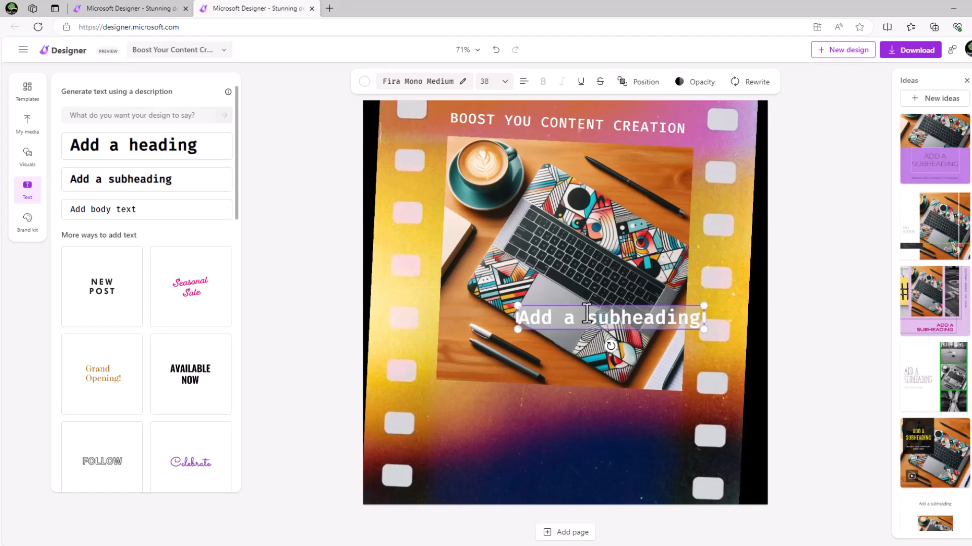
{"action": "left_click_drag", "start_coordinate": [568, 312], "coordinate": [565, 363]}
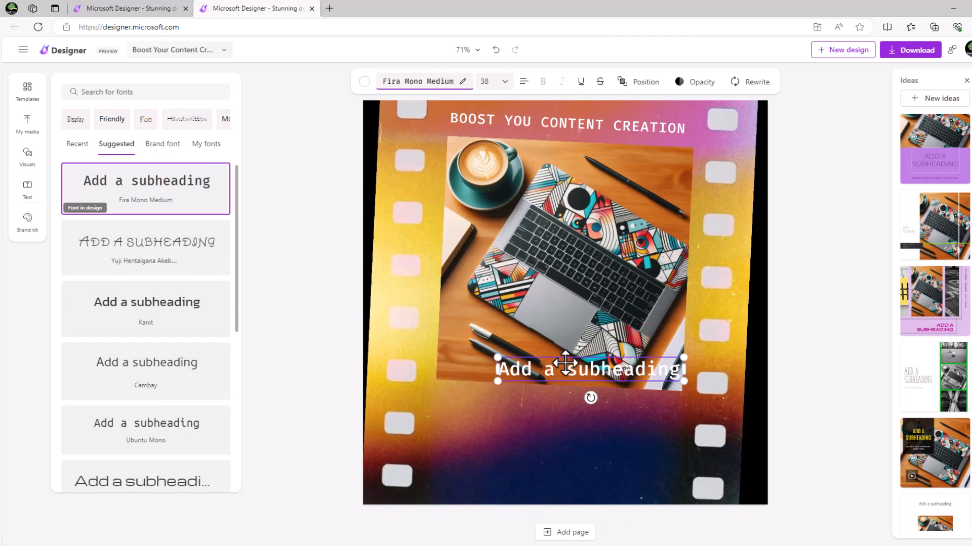
{"action": "left_click_drag", "start_coordinate": [570, 373], "coordinate": [552, 427]}
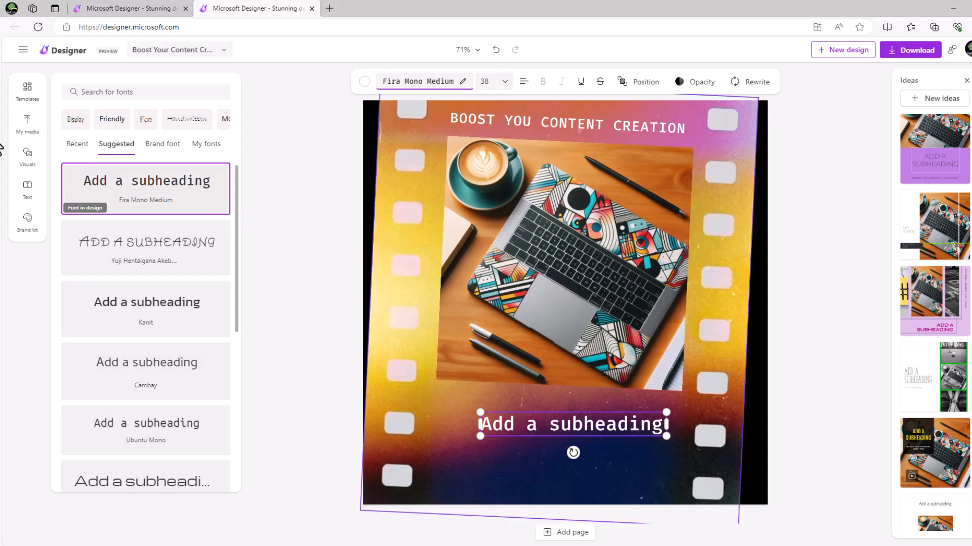
Add a teal square, reshape it into a wide banner, and set the subheading on it near the design's lower edge.
{"action": "left_click", "coordinate": [29, 163]}
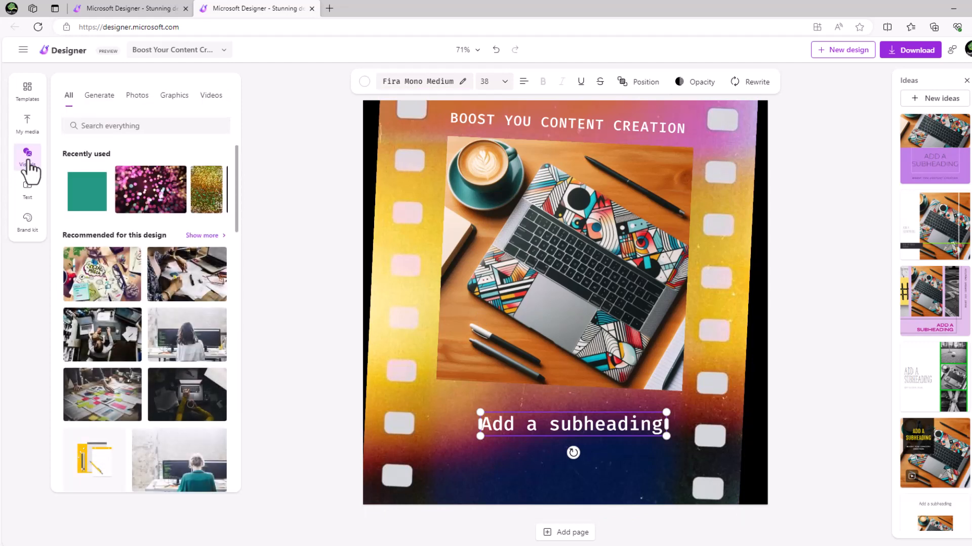
{"action": "left_click", "coordinate": [85, 204]}
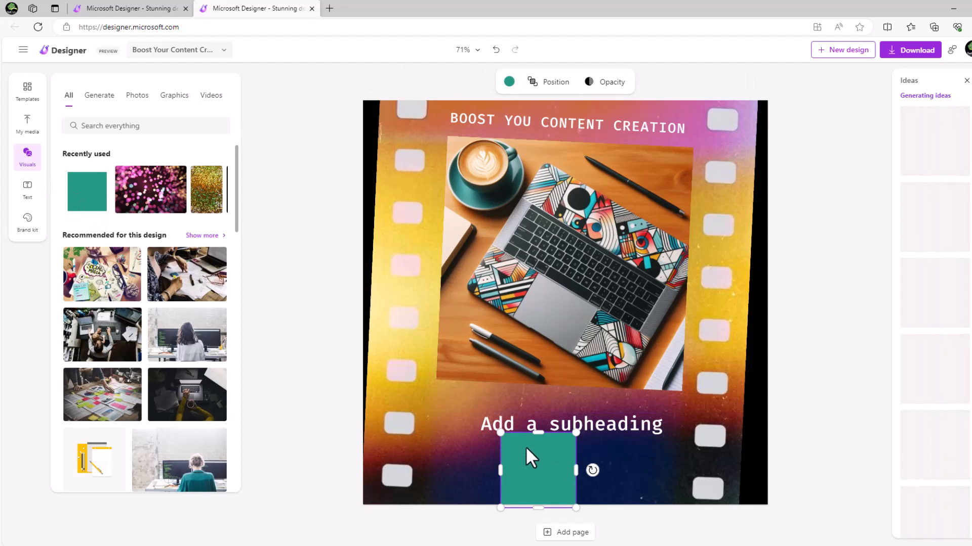
{"action": "left_click", "coordinate": [515, 433]}
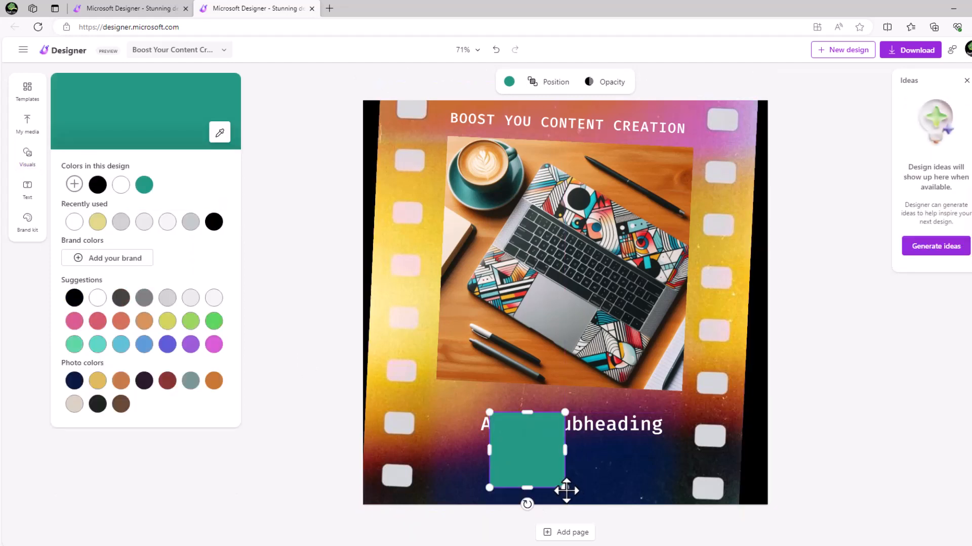
{"action": "left_click_drag", "start_coordinate": [544, 478], "coordinate": [538, 465]}
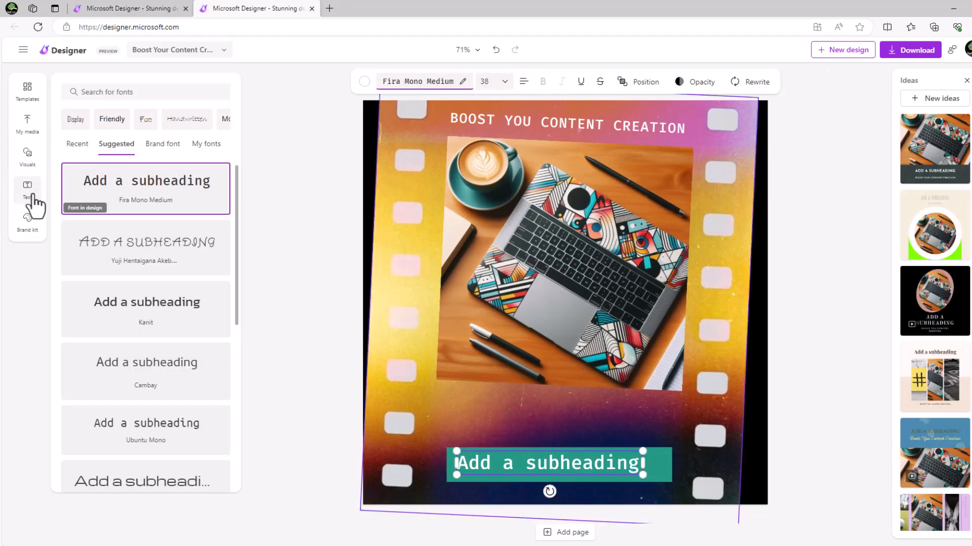
Examine the suggested brand kit styles and the available pictures and shapes for the design.
{"action": "left_click", "coordinate": [27, 225]}
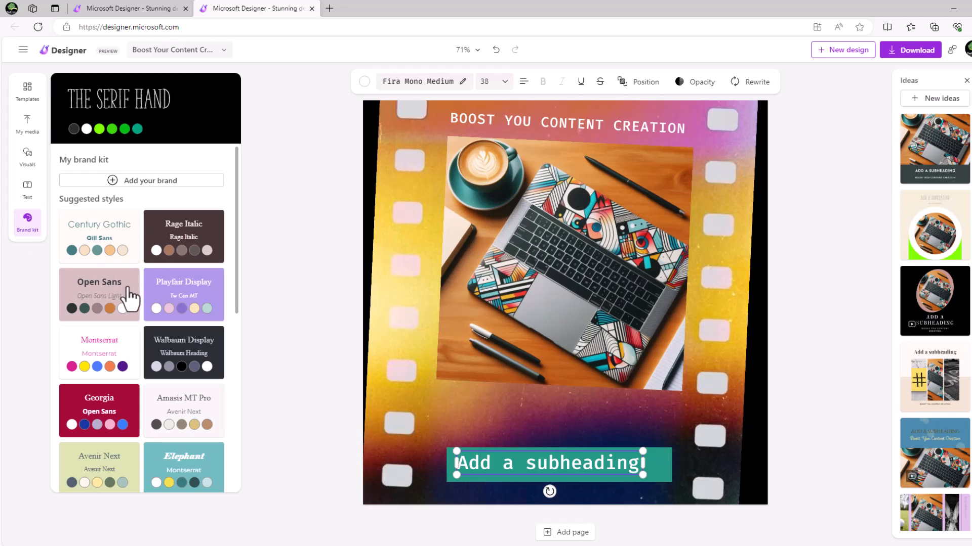
{"action": "scroll", "coordinate": [130, 410], "scroll_direction": "down", "scroll_amount": 3}
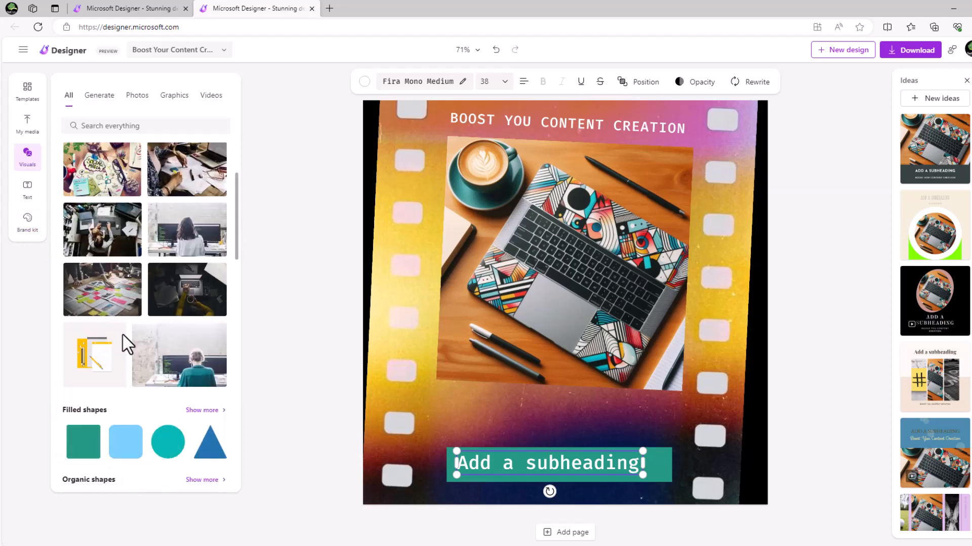
{"action": "left_click", "coordinate": [303, 342]}
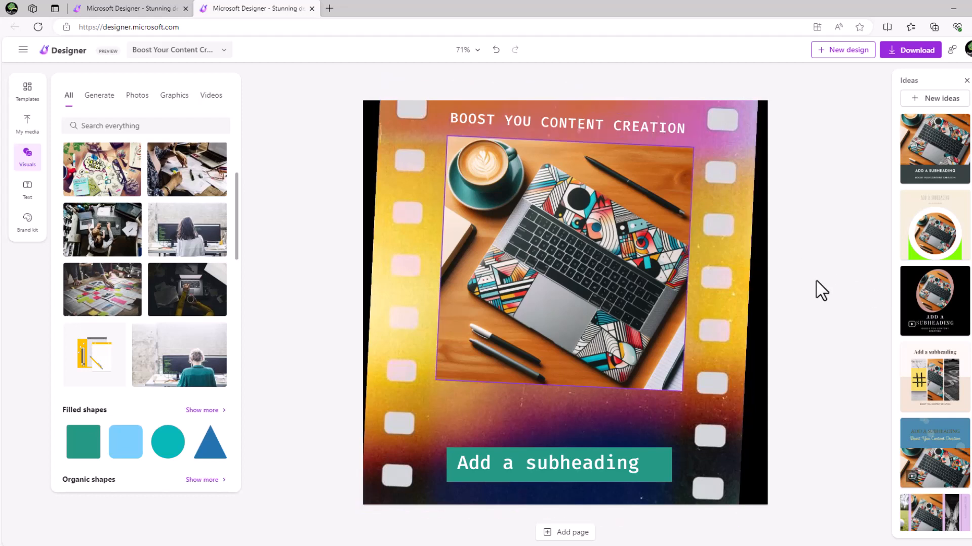
Open the design's download options and show the available file types.
{"action": "left_click", "coordinate": [917, 50]}
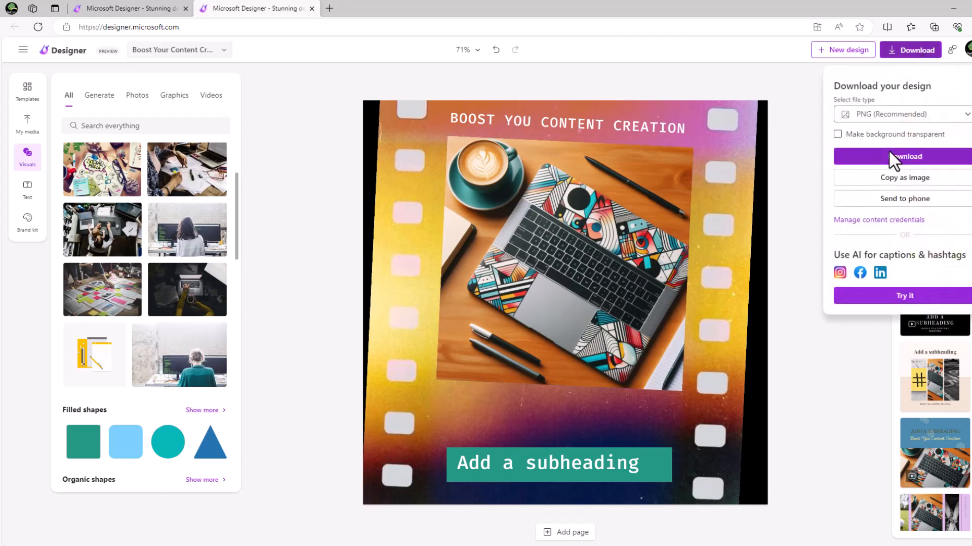
{"action": "left_click", "coordinate": [964, 114]}
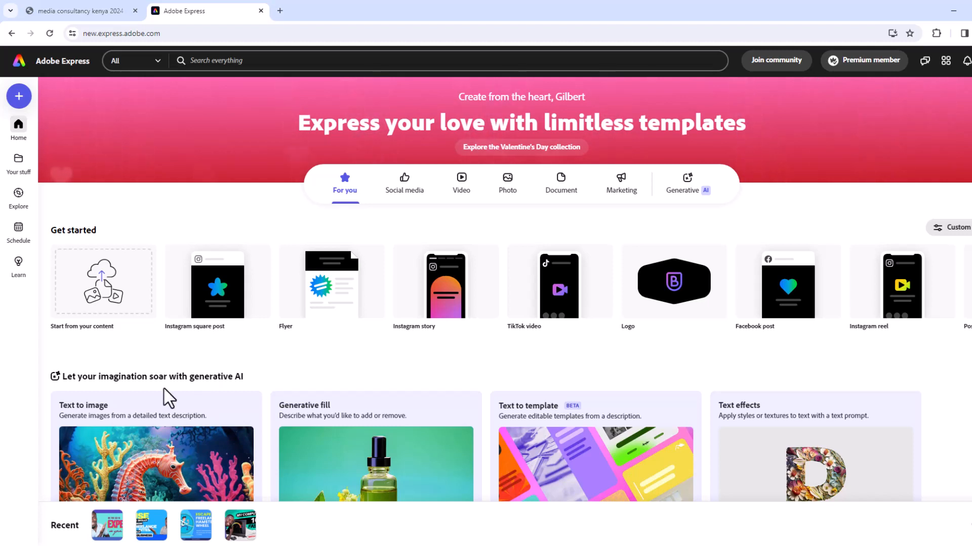
Switch to Adobe Express, search for "youtube th", and open the YouTube thumbnail template collection.
{"action": "left_click", "coordinate": [226, 61]}
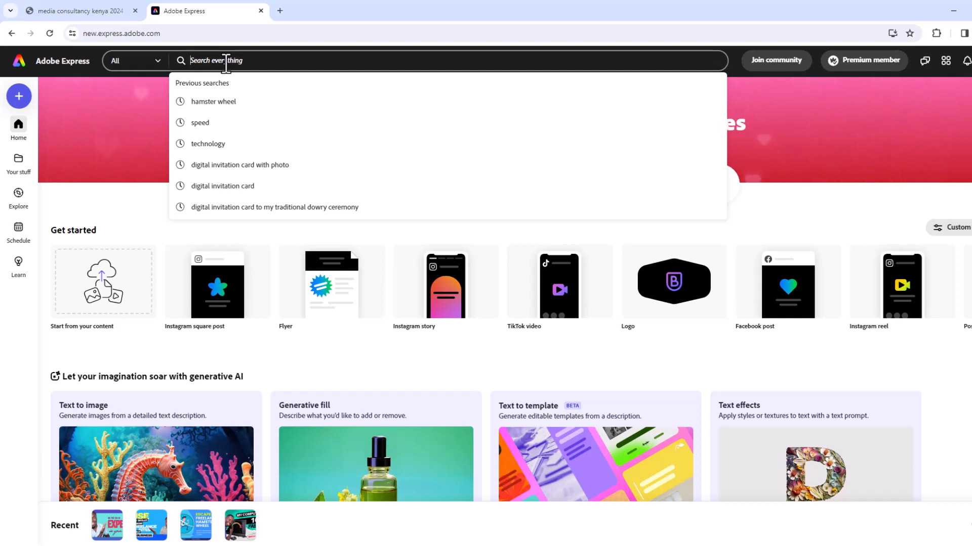
{"action": "type", "text": "youtube"}
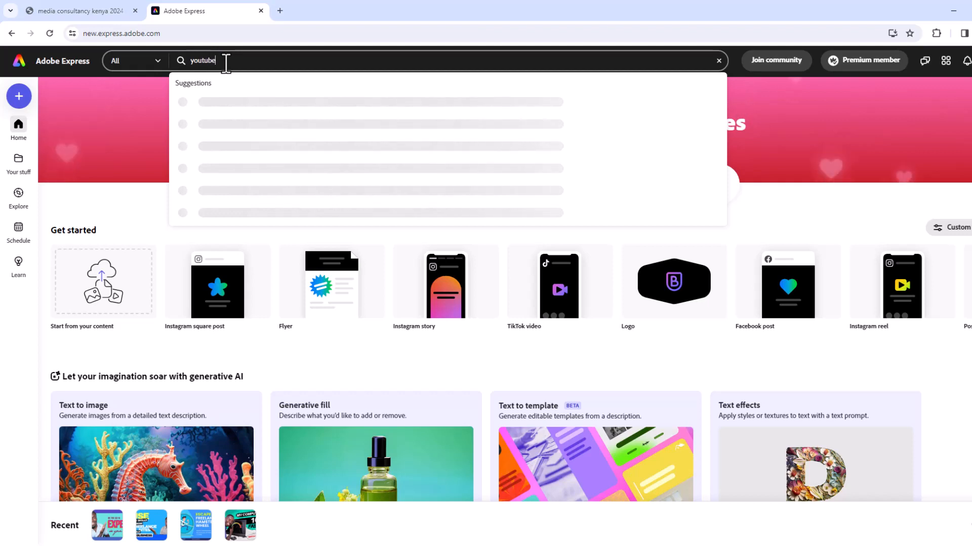
{"action": "type", "text": " th"}
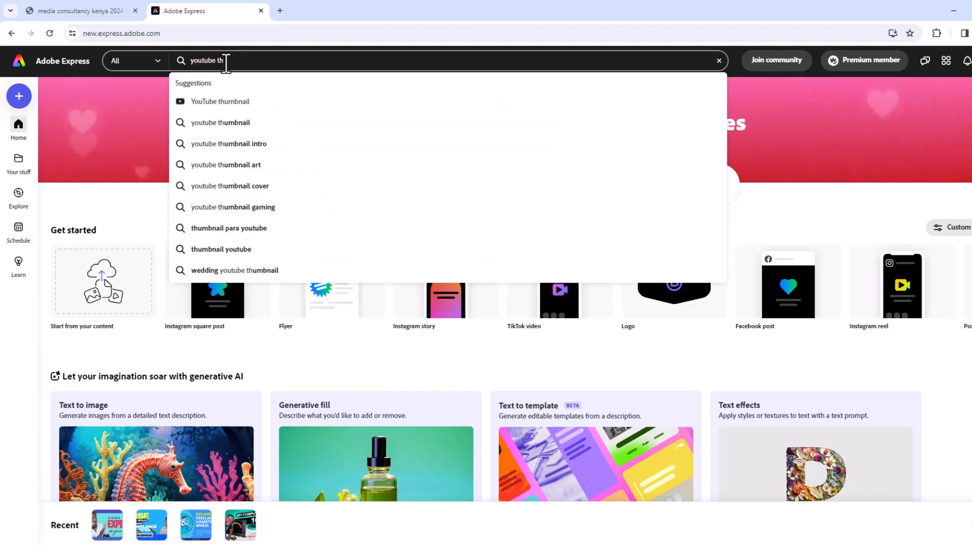
{"action": "left_click", "coordinate": [218, 105]}
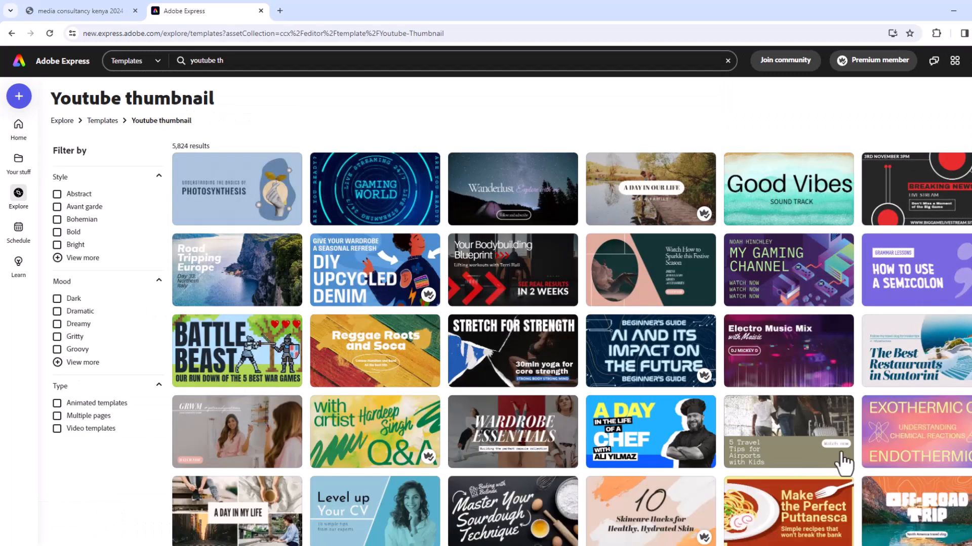
Browse the thumbnail templates and open the "Blue Travel Youtube Thumbnail" template for customization.
{"action": "scroll", "coordinate": [842, 463], "scroll_direction": "down", "scroll_amount": 6}
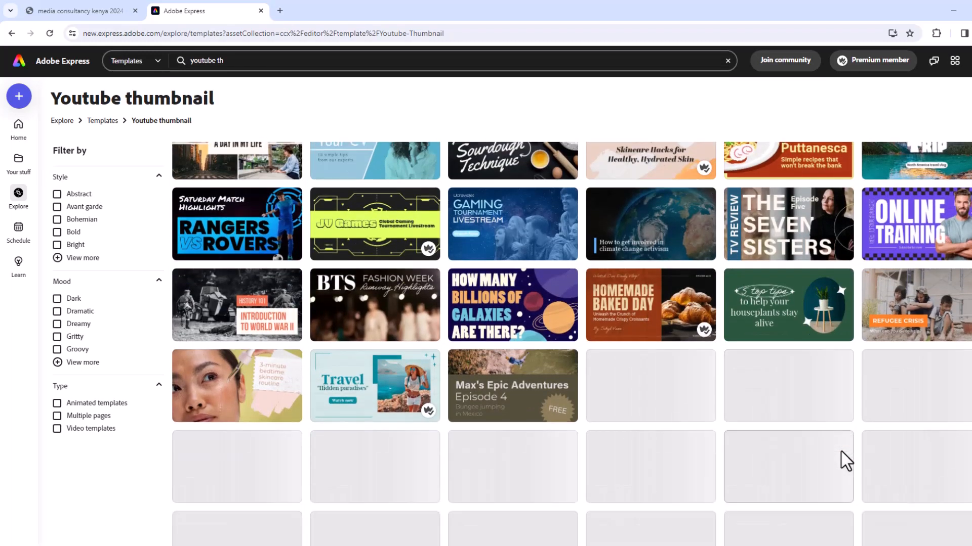
{"action": "scroll", "coordinate": [845, 462], "scroll_direction": "up", "scroll_amount": 2}
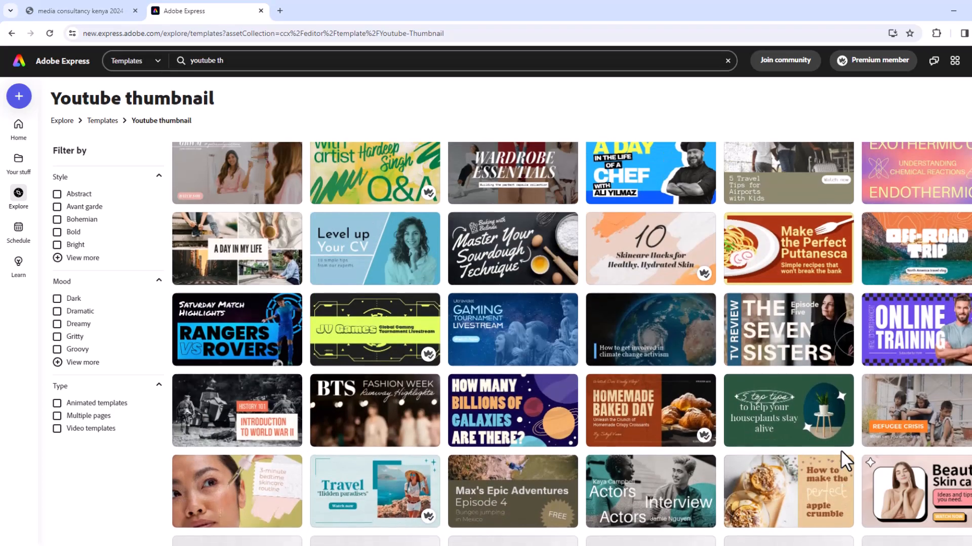
{"action": "scroll", "coordinate": [845, 462], "scroll_direction": "down", "scroll_amount": 8}
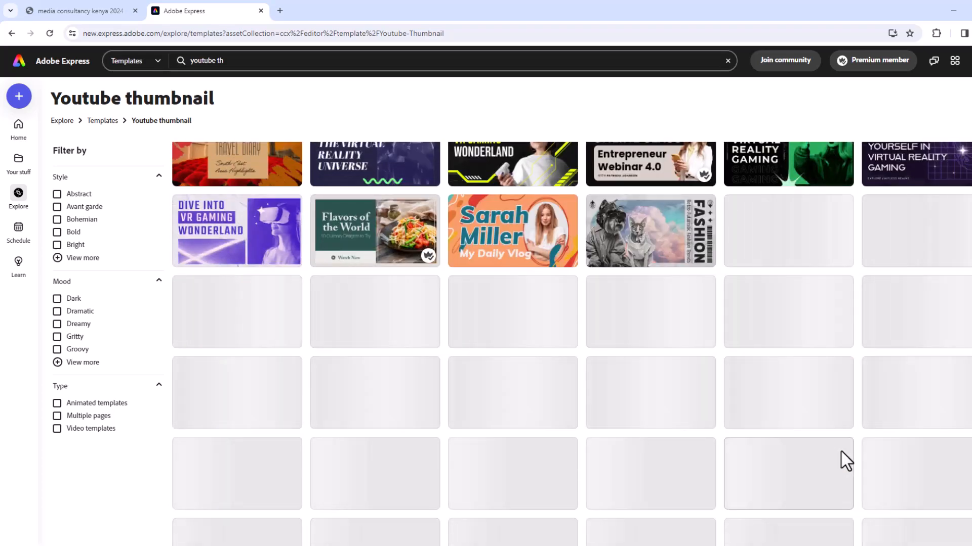
{"action": "scroll", "coordinate": [845, 460], "scroll_direction": "up", "scroll_amount": 6}
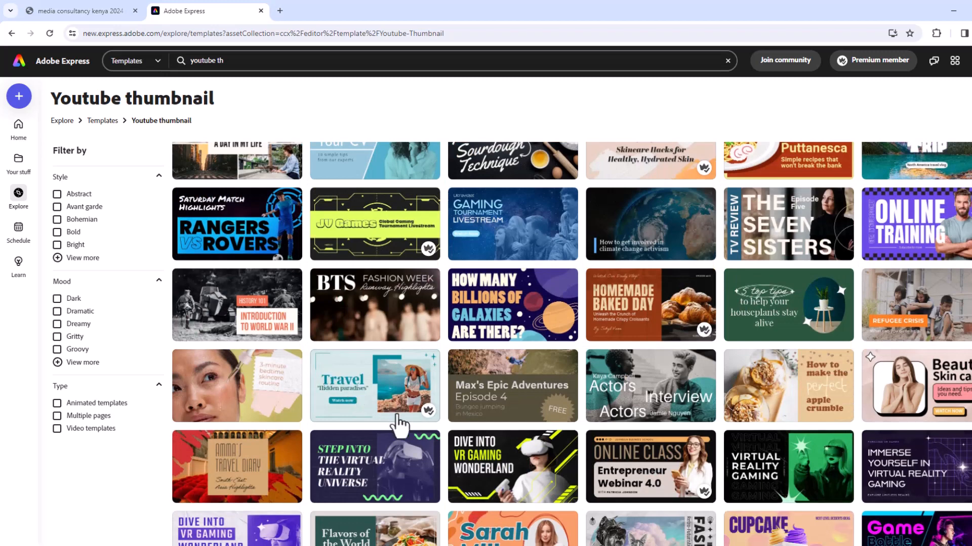
{"action": "left_click", "coordinate": [372, 403]}
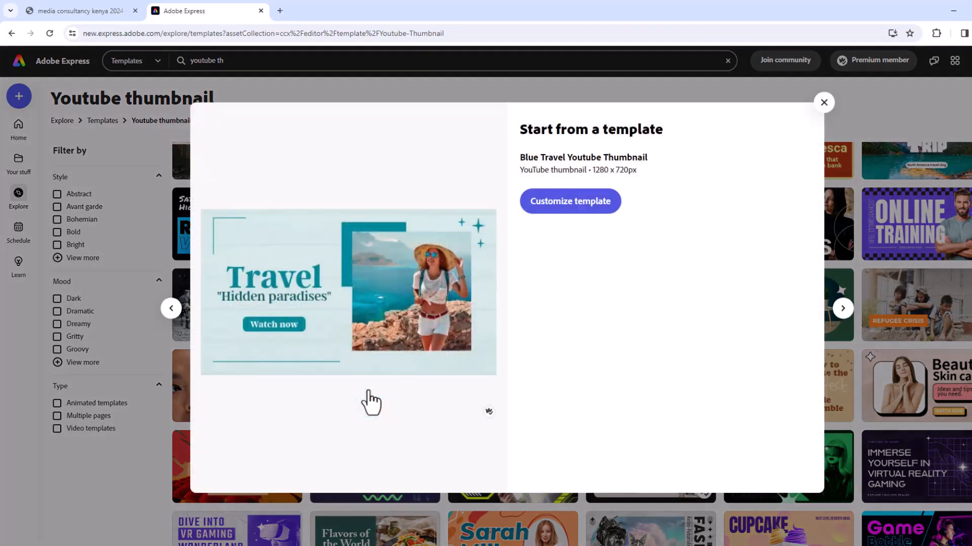
{"action": "left_click", "coordinate": [560, 208]}
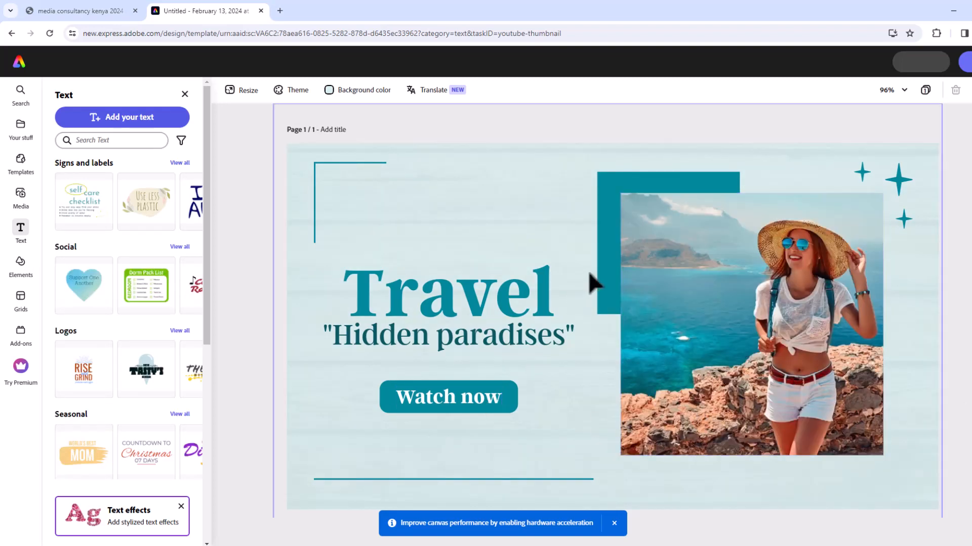
Examine the template's editable elements by selecting the teal square, the text boxes and the background in turn.
{"action": "left_click", "coordinate": [607, 268]}
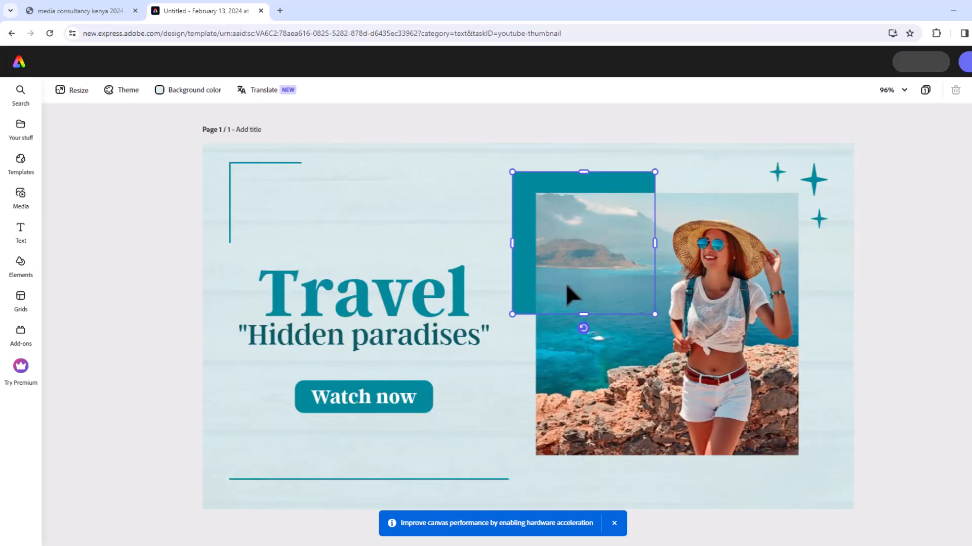
{"action": "left_click", "coordinate": [359, 308]}
{"action": "left_click", "coordinate": [319, 345]}
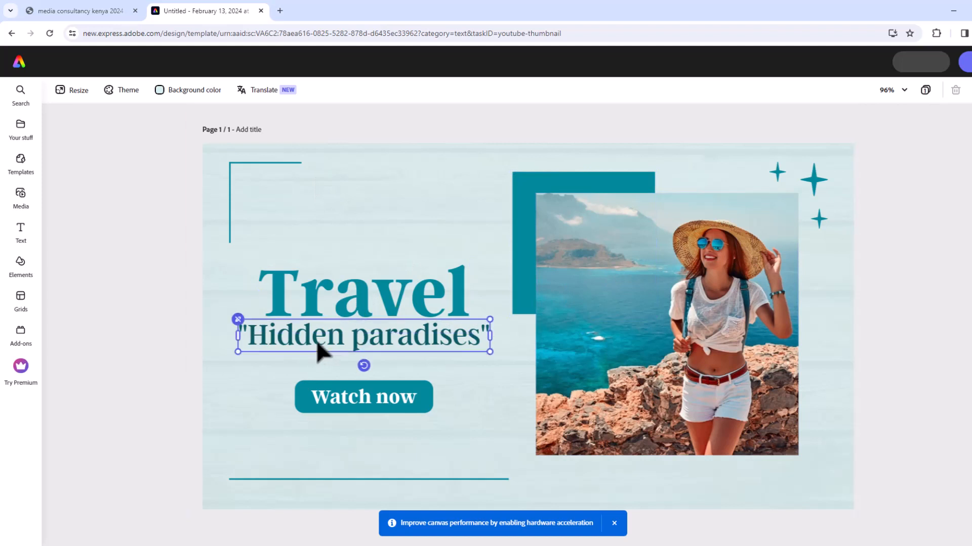
{"action": "left_click", "coordinate": [344, 407]}
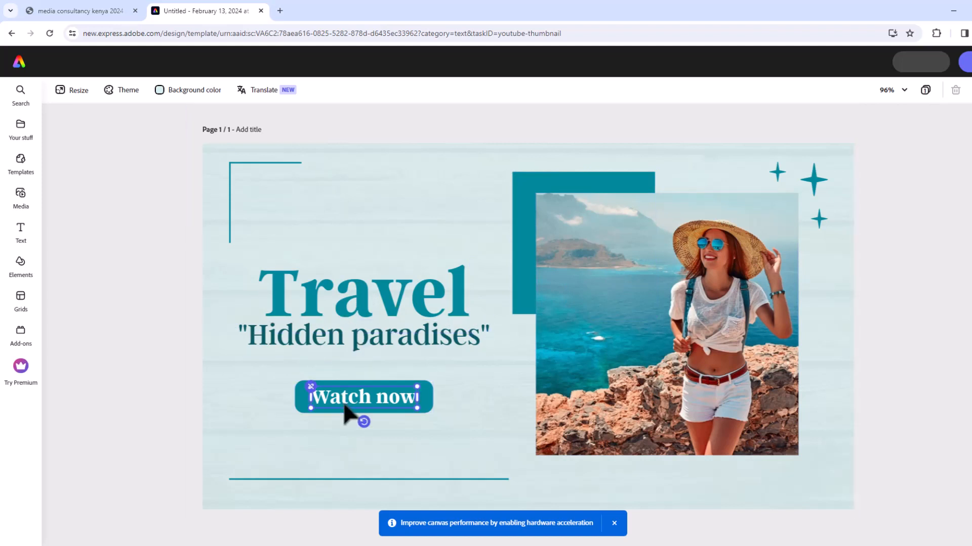
{"action": "left_click", "coordinate": [425, 461]}
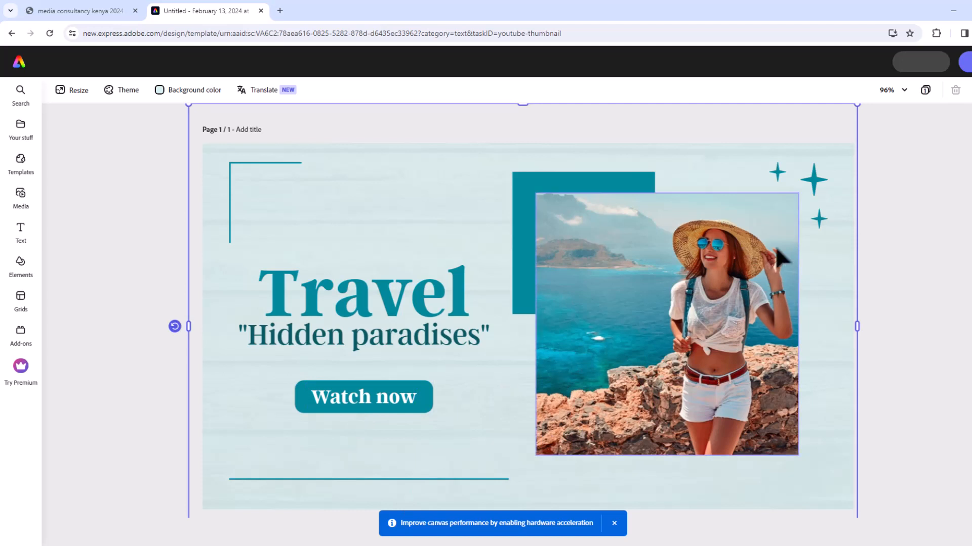
Delete the photo of the woman in the straw hat from the thumbnail.
{"action": "left_click", "coordinate": [642, 272]}
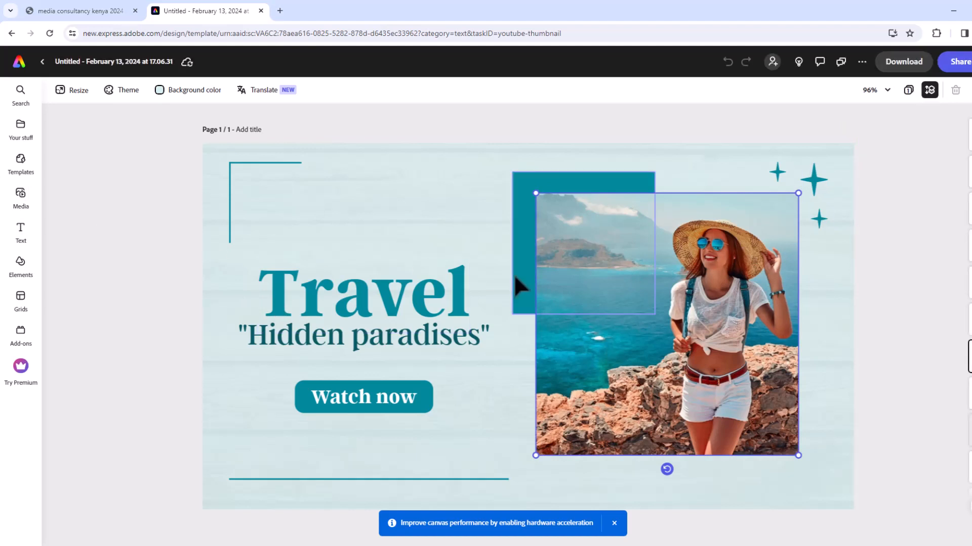
{"action": "key", "text": "Delete"}
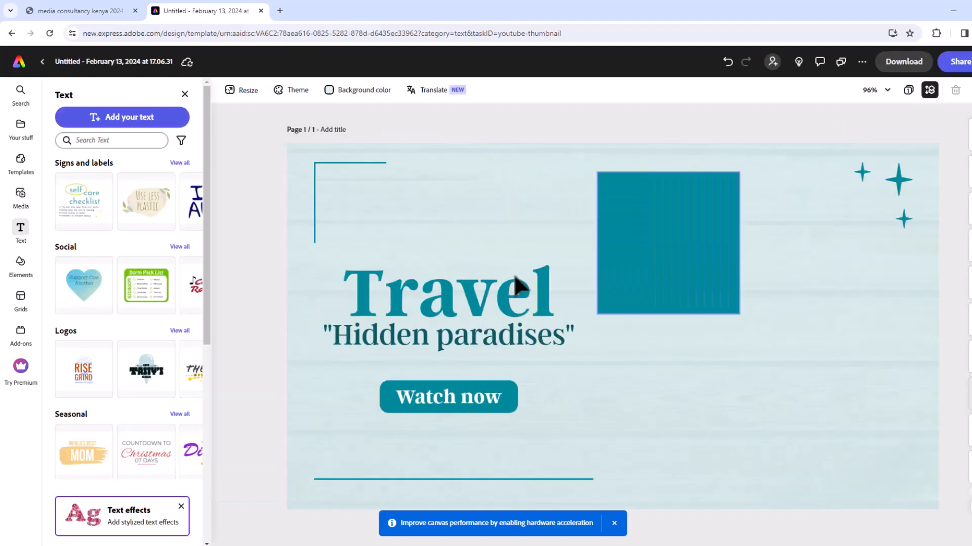
Add the Wellness stock photo of the smiling woman in red sportswear to the thumbnail.
{"action": "left_click", "coordinate": [26, 197]}
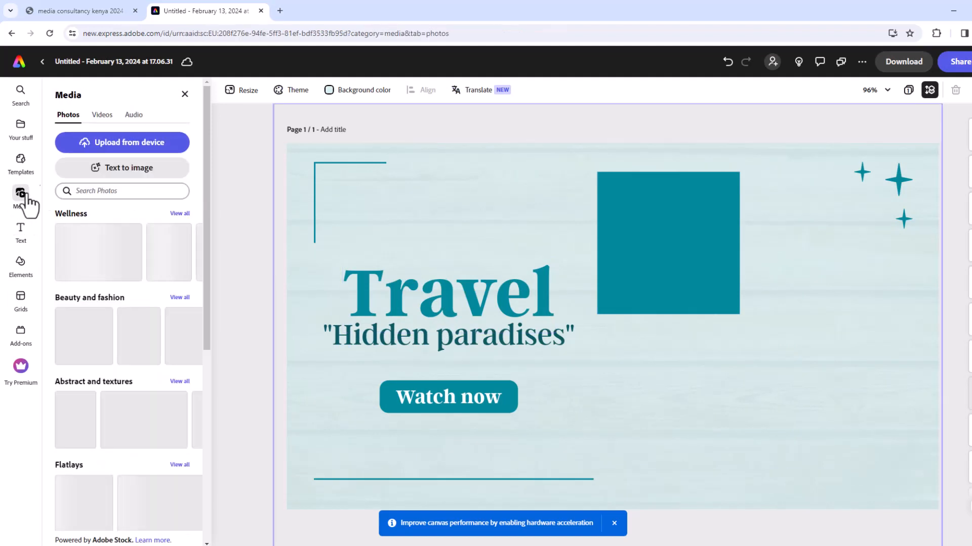
{"action": "left_click", "coordinate": [103, 147]}
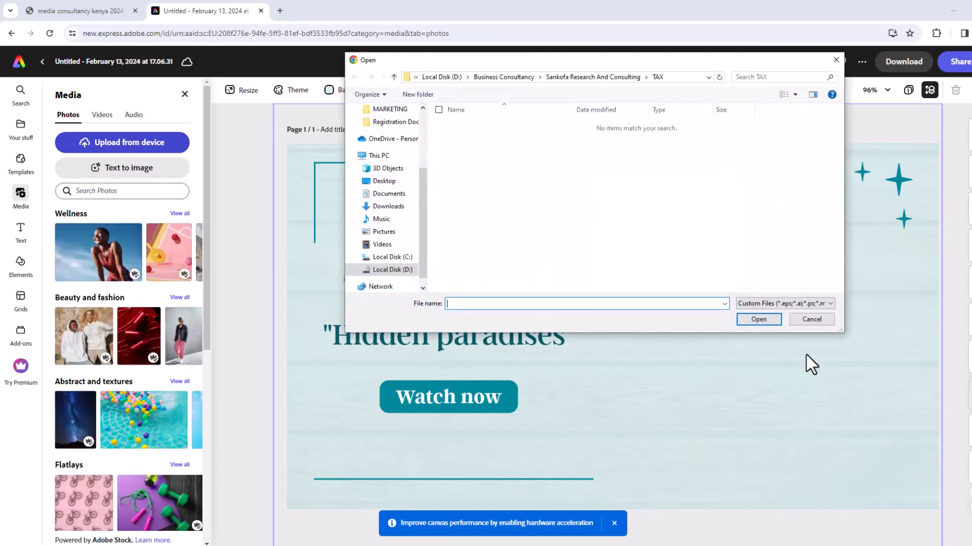
{"action": "left_click", "coordinate": [809, 320]}
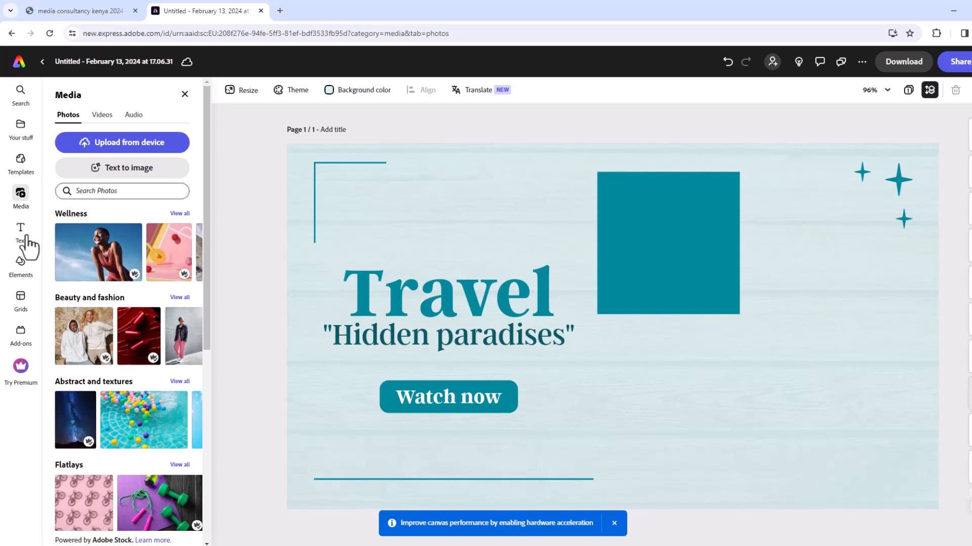
{"action": "left_click", "coordinate": [86, 269]}
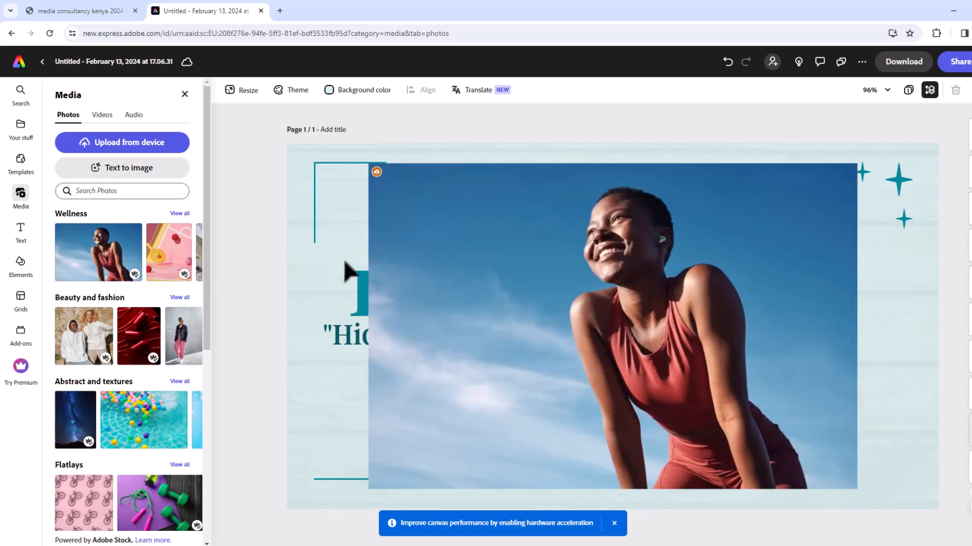
Remove the background from the sportswear photo and move the cut-out to the right of the teal square.
{"action": "left_click", "coordinate": [520, 331]}
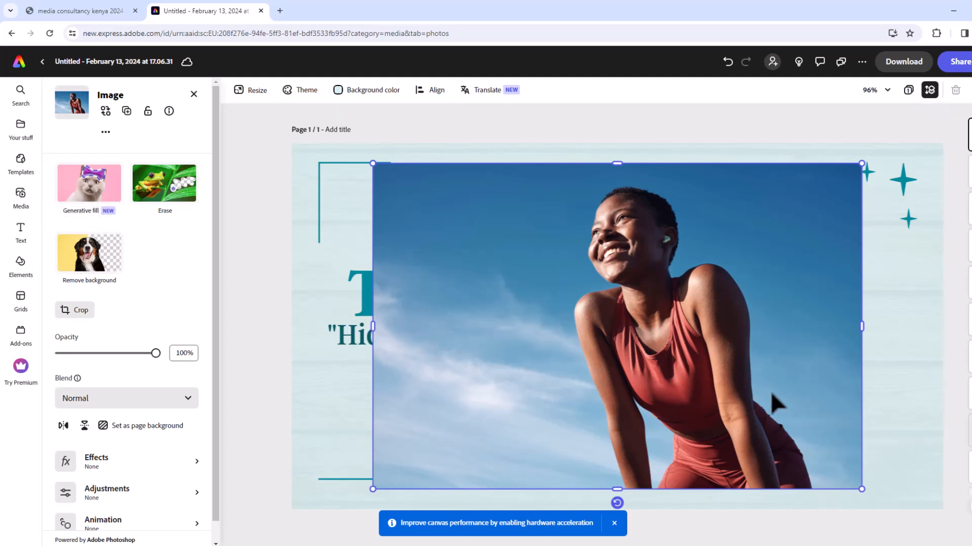
{"action": "left_click", "coordinate": [109, 263]}
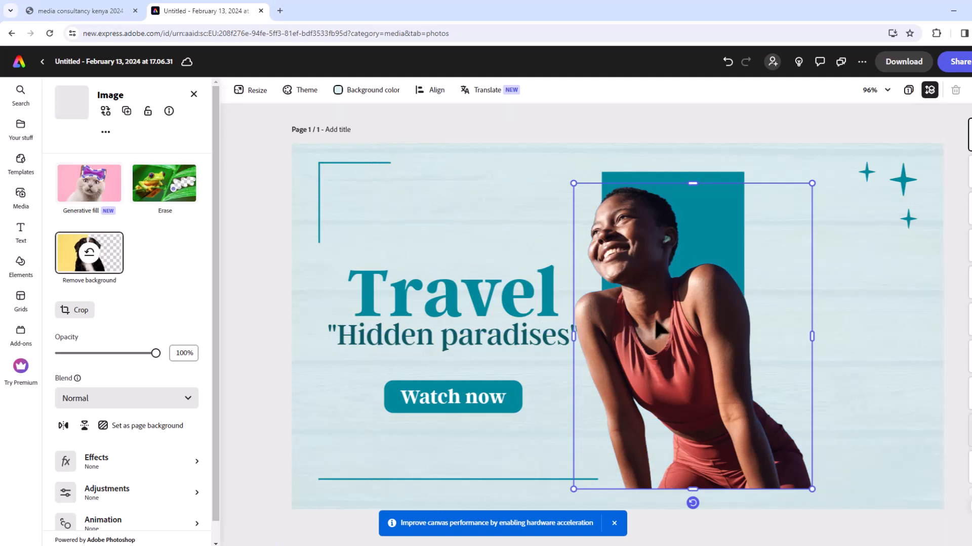
{"action": "left_click_drag", "start_coordinate": [655, 321], "coordinate": [797, 321]}
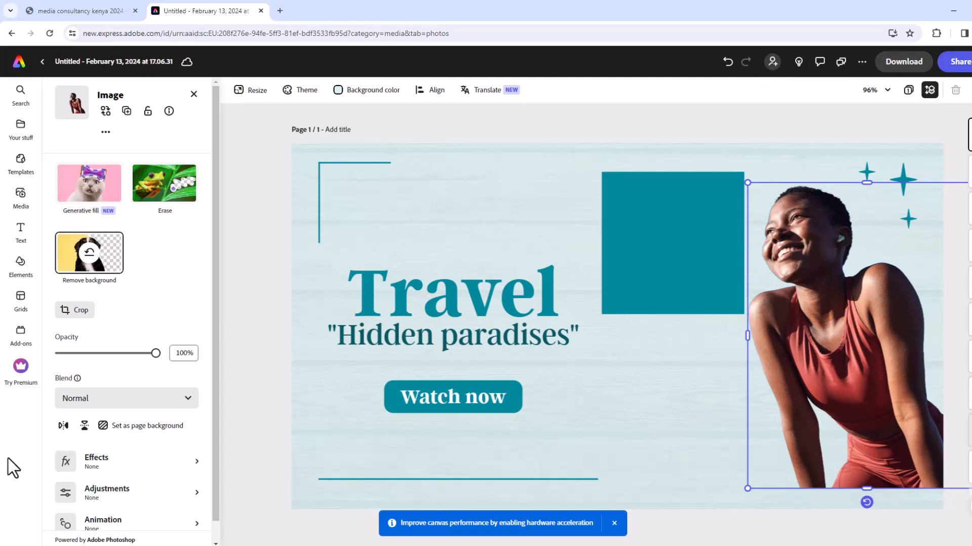
{"action": "left_click", "coordinate": [22, 103]}
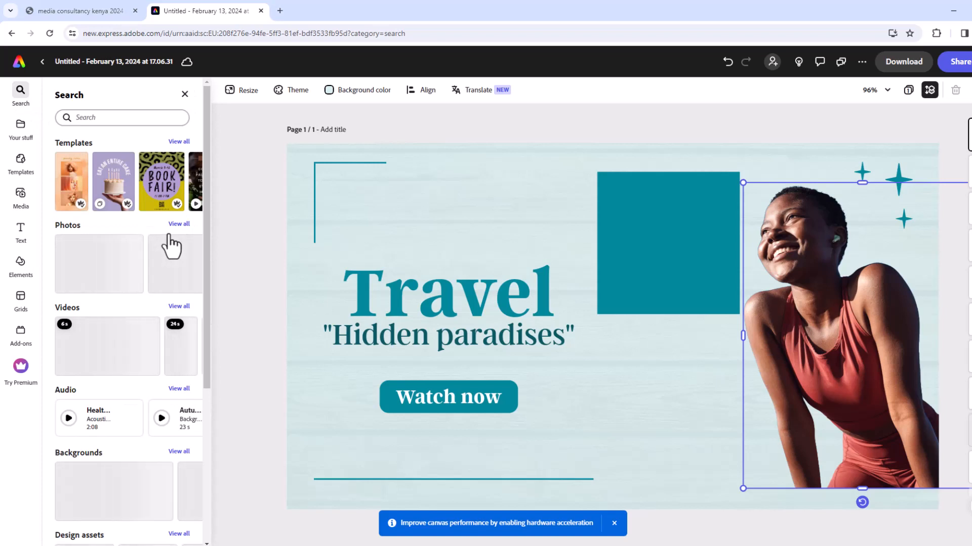
{"action": "scroll", "coordinate": [169, 233], "scroll_direction": "down", "scroll_amount": 1}
{"action": "scroll", "coordinate": [168, 232], "scroll_direction": "up", "scroll_amount": 1}
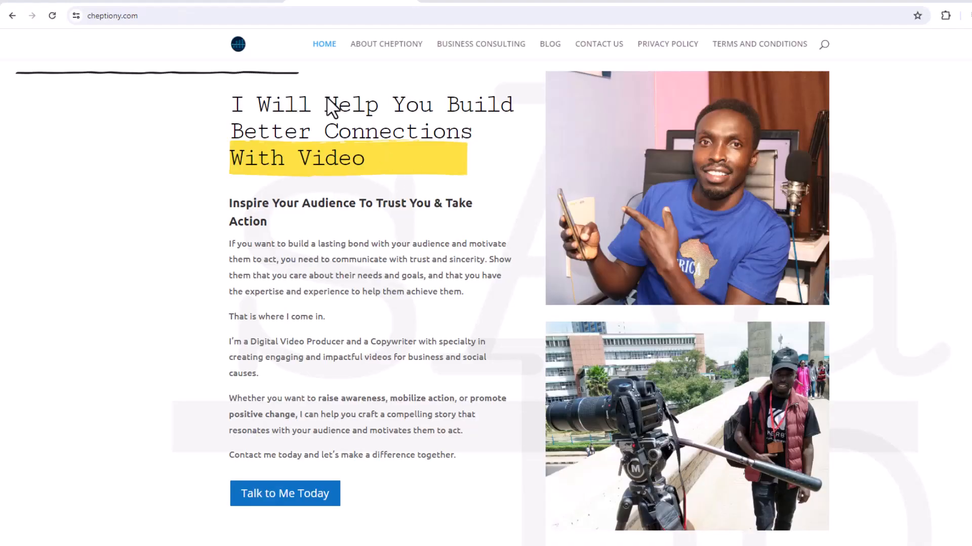
Review the video producer's home page down past the "Why Work With Me?" section.
{"action": "scroll", "coordinate": [461, 278], "scroll_direction": "down", "scroll_amount": 10}
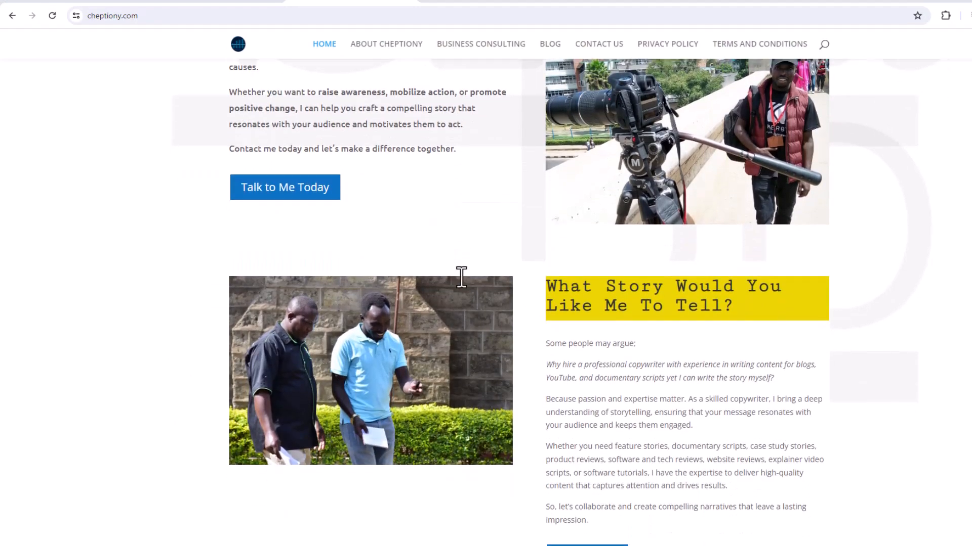
{"action": "scroll", "coordinate": [461, 277], "scroll_direction": "down", "scroll_amount": 8}
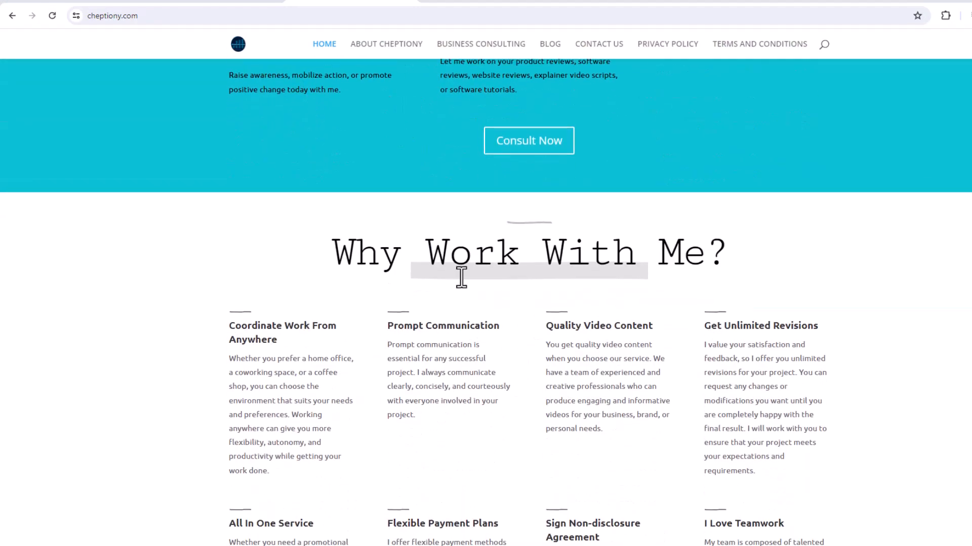
{"action": "scroll", "coordinate": [461, 277], "scroll_direction": "down", "scroll_amount": 6}
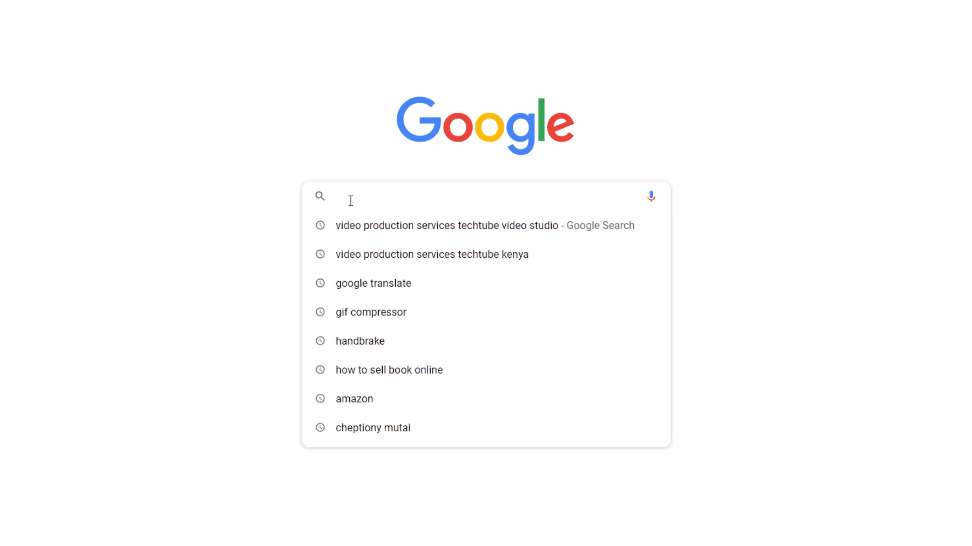
Search Google for "video production services techtube video studio" and open the Techtube Videostudio website.
{"action": "type", "text": "video production services techtube video studio"}
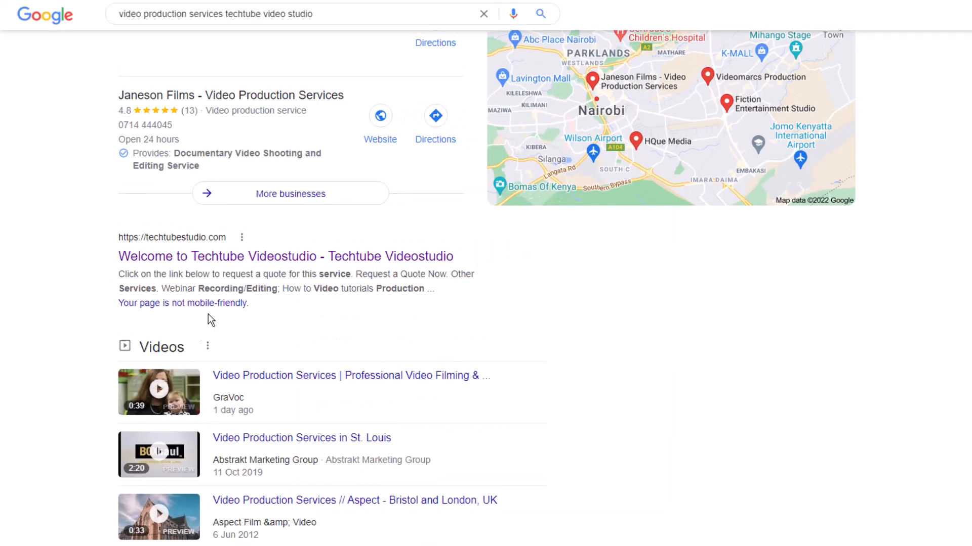
{"action": "left_click", "coordinate": [219, 262]}
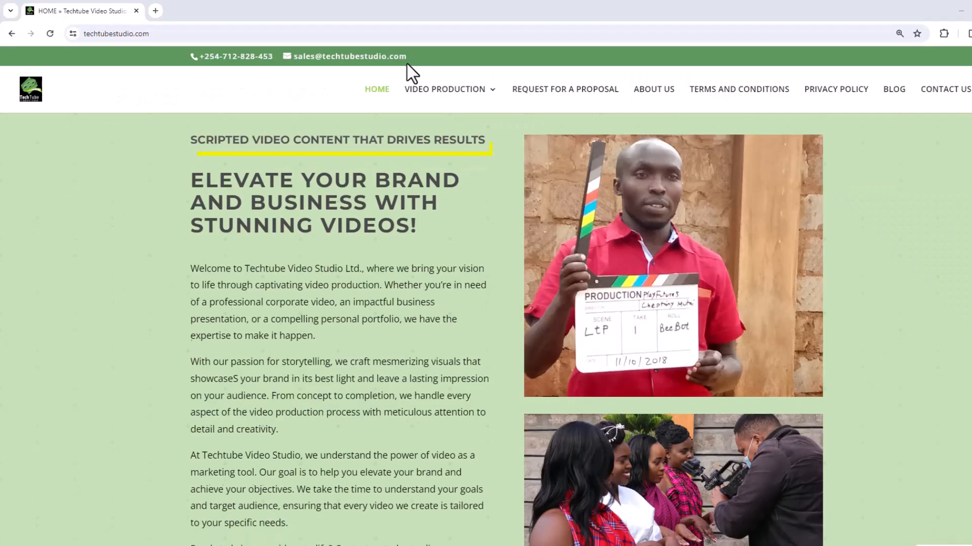
{"action": "scroll", "coordinate": [408, 71], "scroll_direction": "down", "scroll_amount": 5}
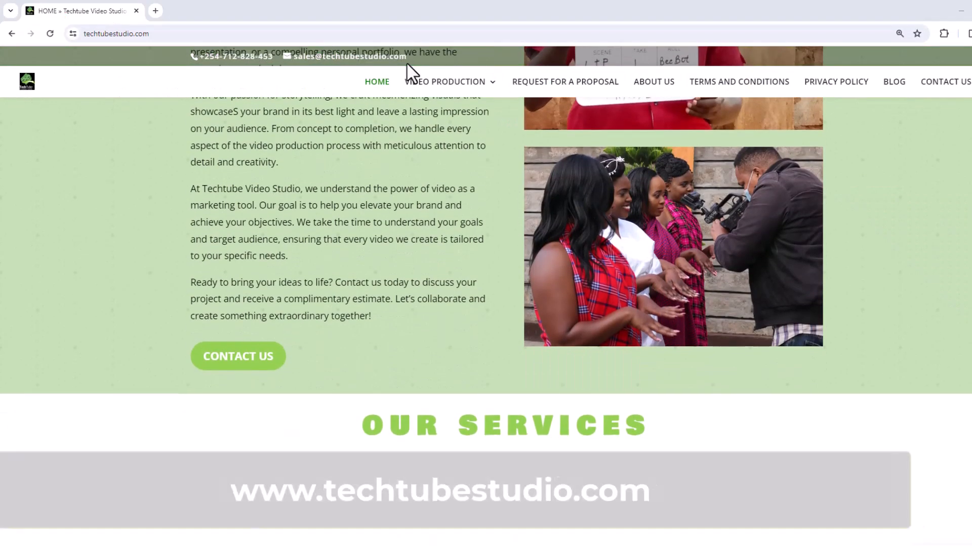
Open the site's Video Production page and examine its service list and video production quote form.
{"action": "left_click", "coordinate": [411, 71]}
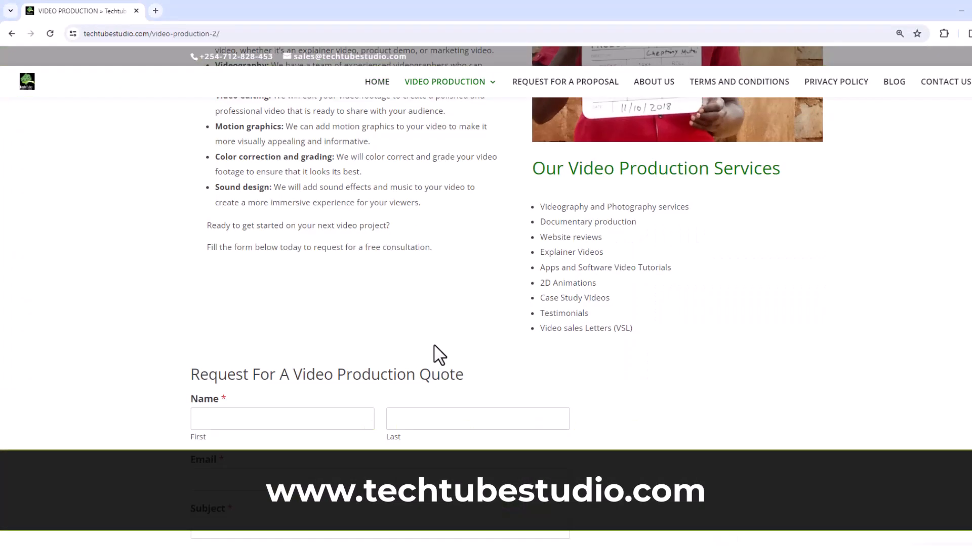
{"action": "scroll", "coordinate": [435, 349], "scroll_direction": "down", "scroll_amount": 4}
{"action": "scroll", "coordinate": [436, 349], "scroll_direction": "down", "scroll_amount": 2}
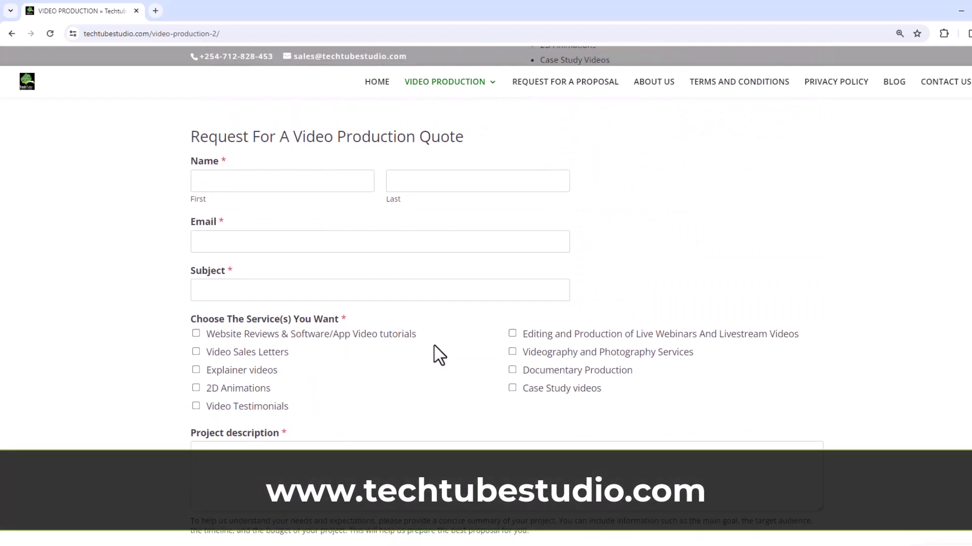